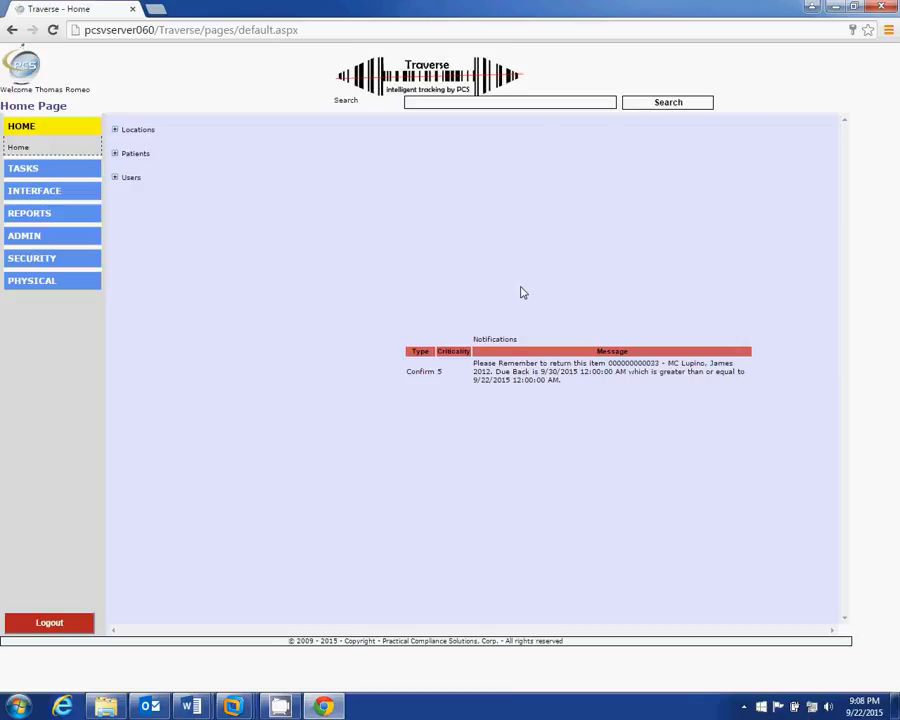
- Search for the patient by partial last name, open the patient record and open the 2015 medical chart from its item list
{"action": "left_click", "coordinate": [485, 103]}
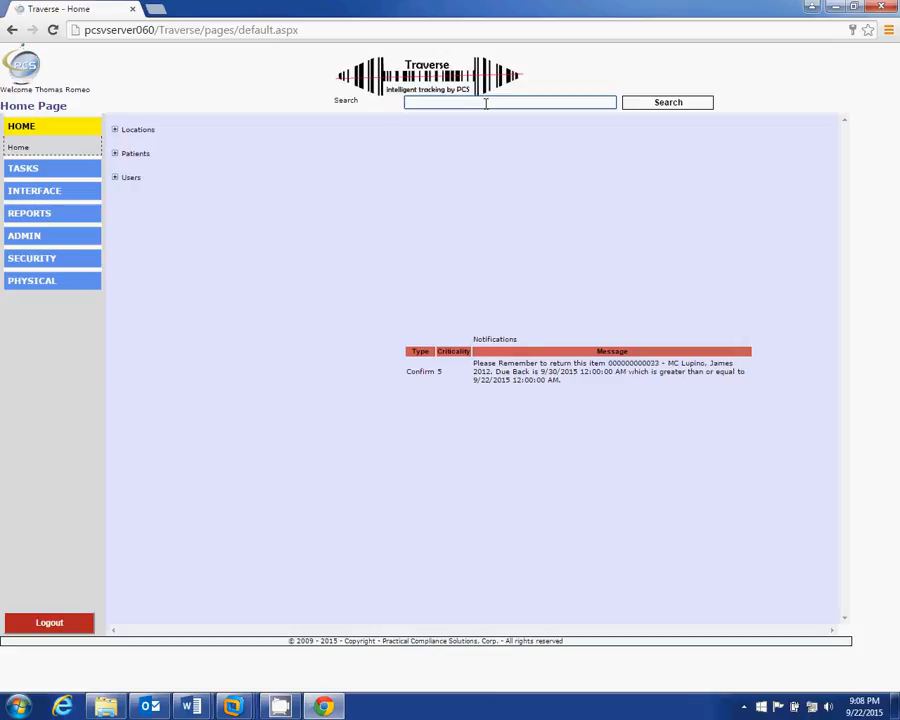
{"action": "type", "text": "rado"}
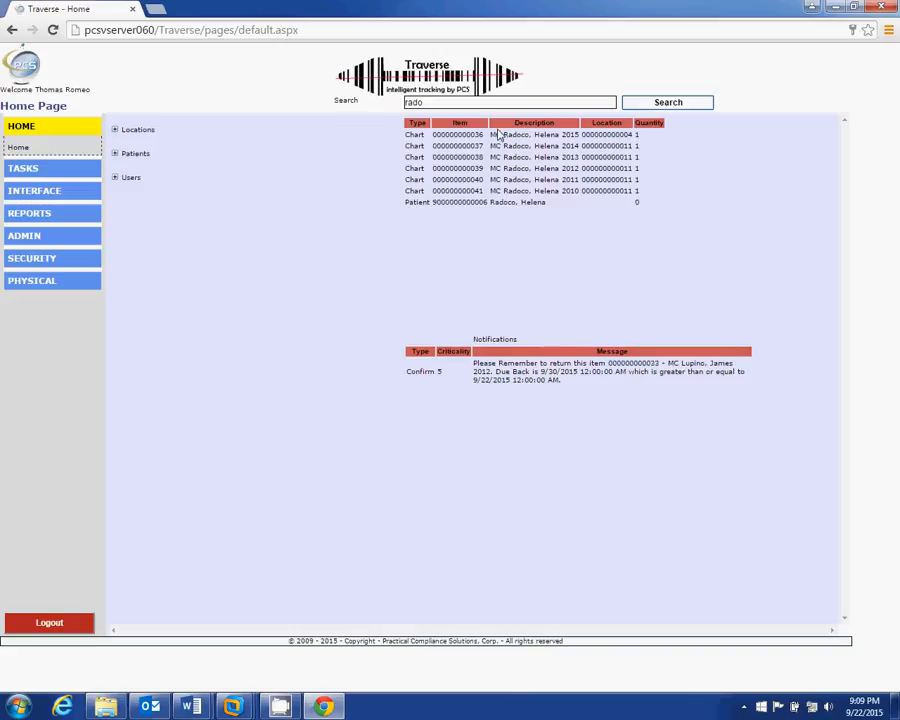
{"action": "left_click", "coordinate": [464, 206]}
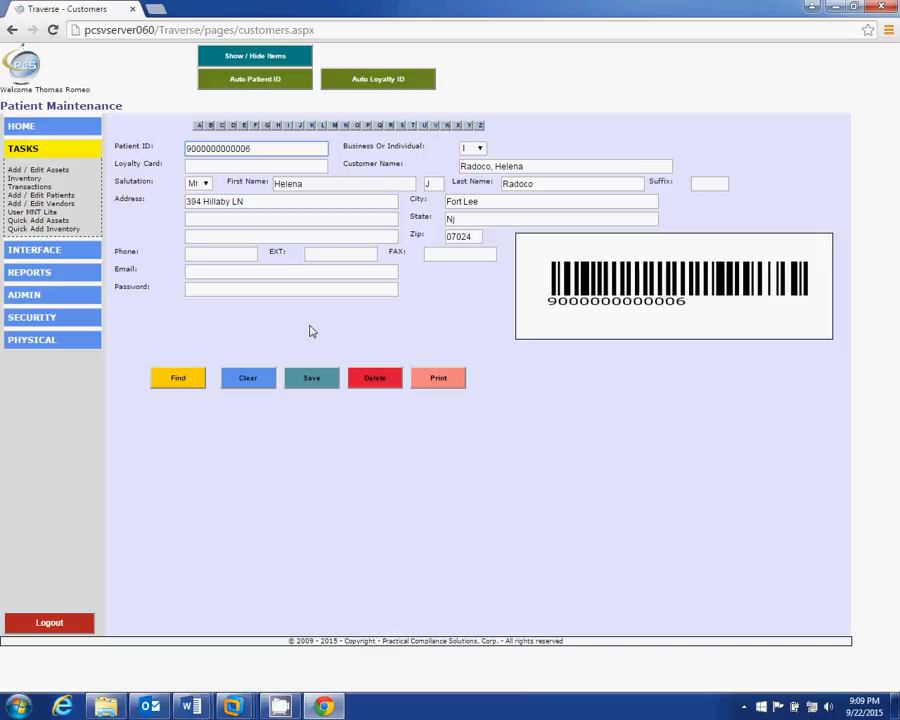
{"action": "left_click", "coordinate": [265, 60]}
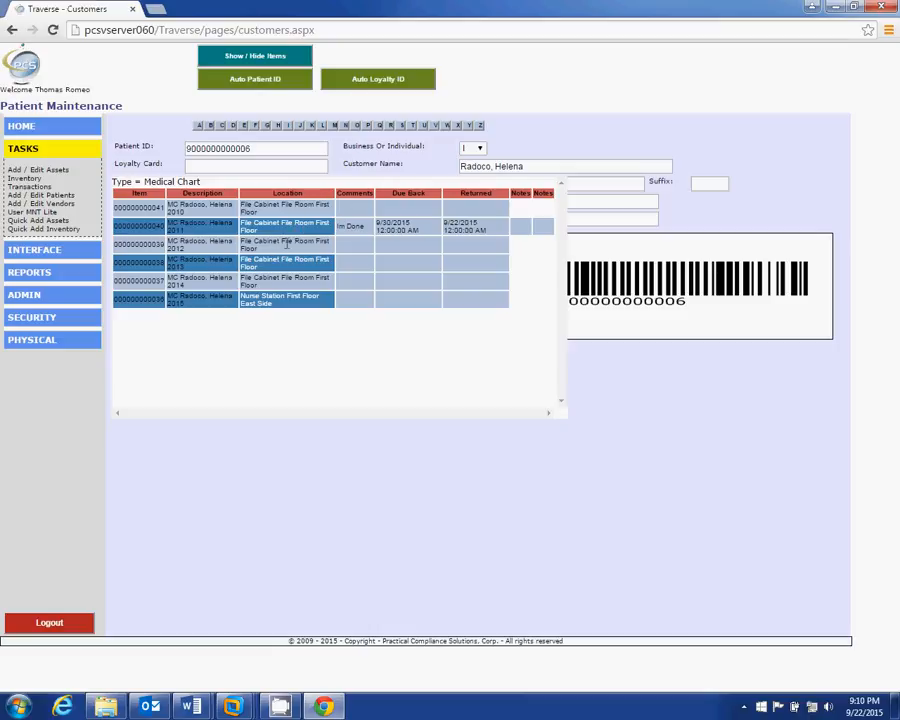
{"action": "left_click", "coordinate": [198, 302]}
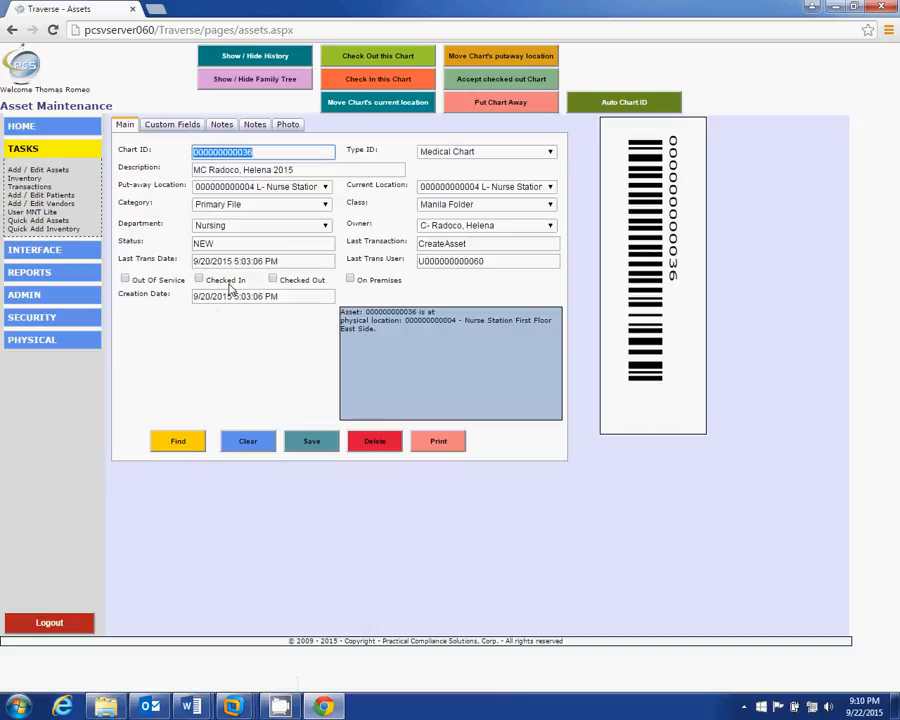
- Check the 2015 chart out to the logged-in user with a due-back date of 9/29/2015
{"action": "left_click", "coordinate": [386, 57]}
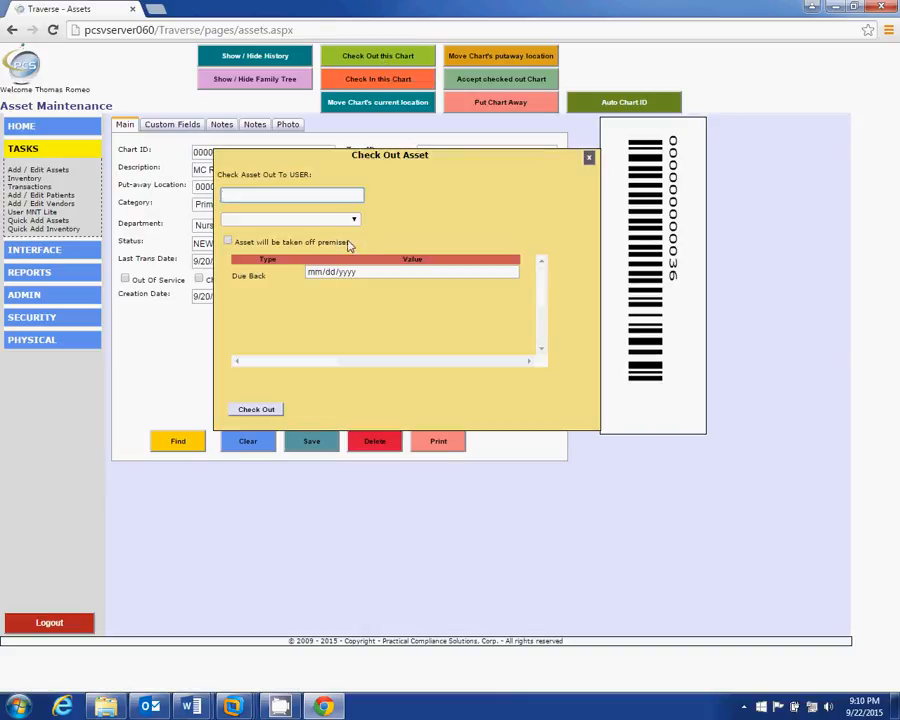
{"action": "left_click", "coordinate": [355, 221]}
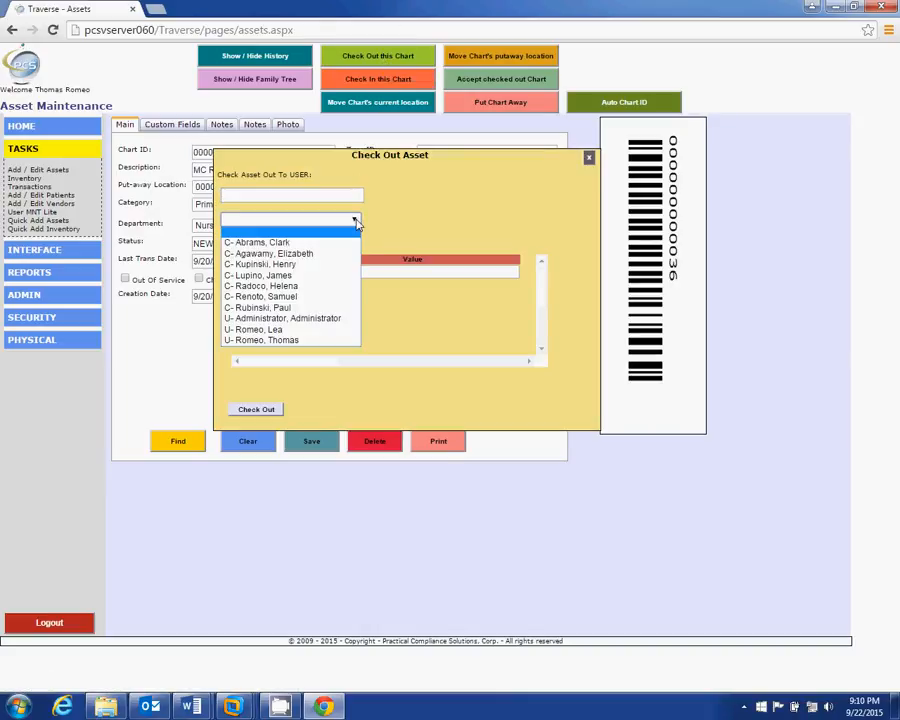
{"action": "left_click", "coordinate": [284, 341]}
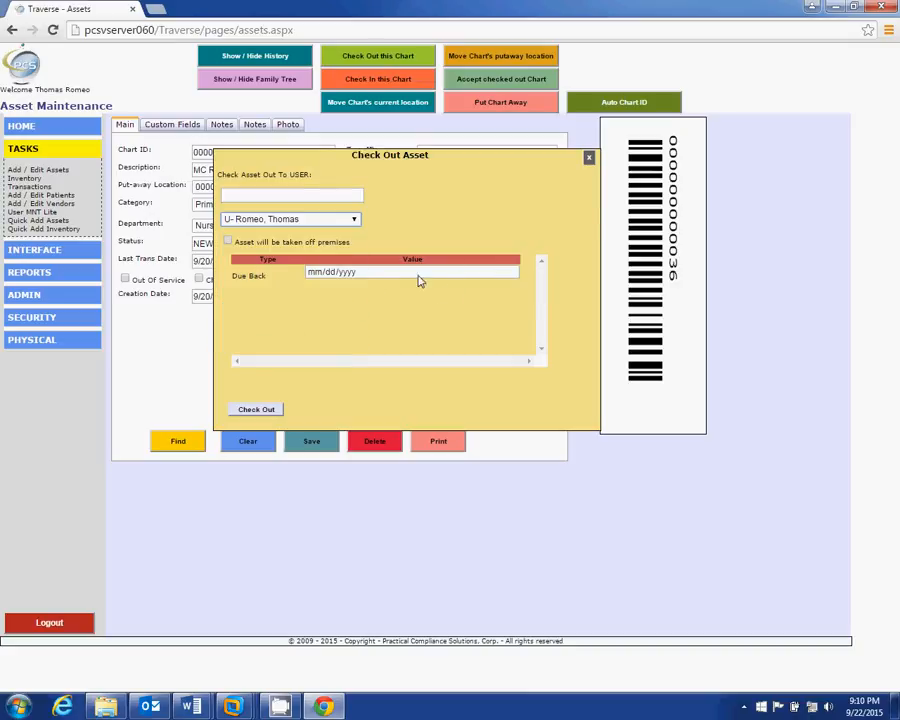
{"action": "left_click", "coordinate": [512, 273]}
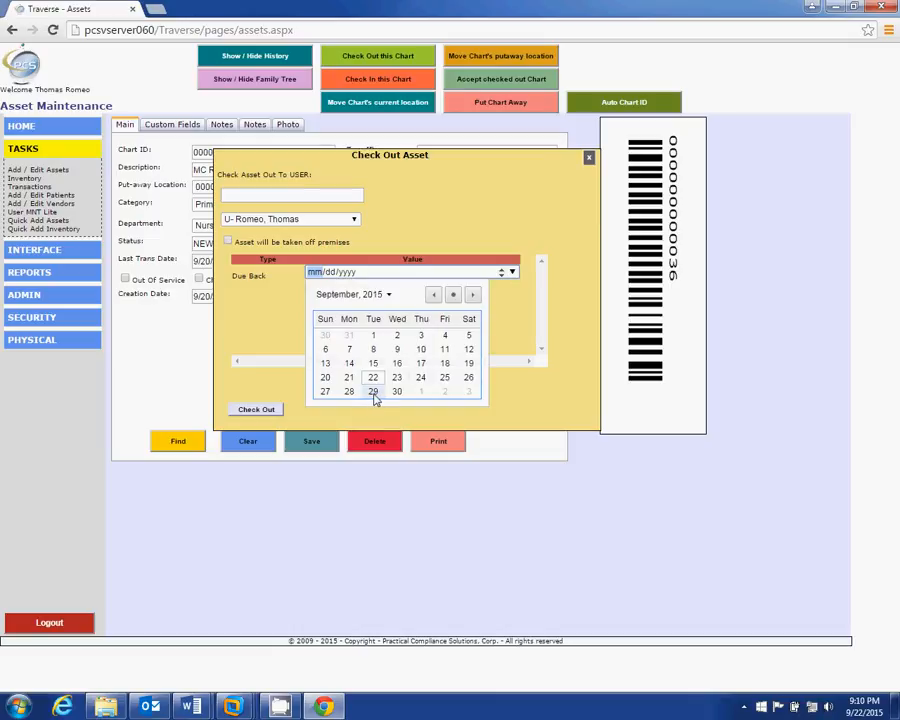
{"action": "left_click", "coordinate": [373, 393]}
{"action": "left_click", "coordinate": [253, 412]}
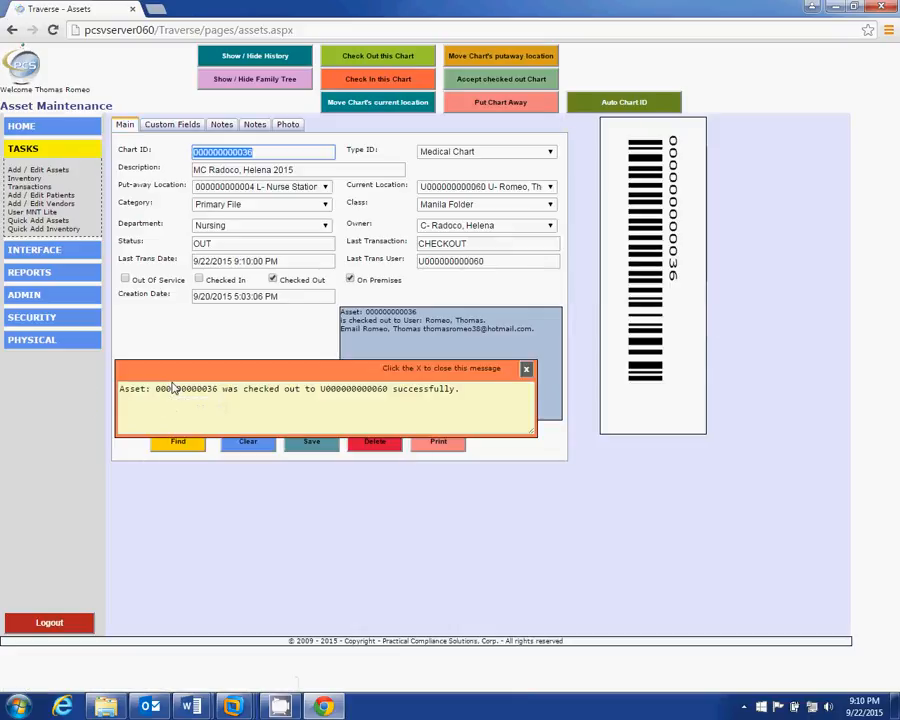
{"action": "left_click", "coordinate": [526, 369]}
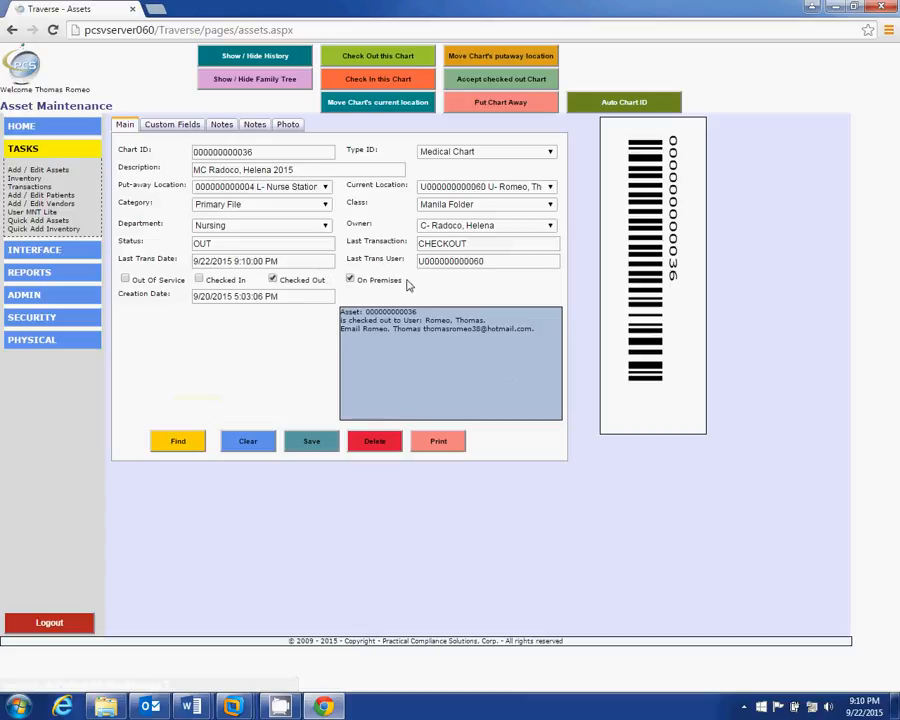
- Start an email to the chart's current holder from the checkout details, discard it and highlight the chart description
{"action": "left_click", "coordinate": [475, 337]}
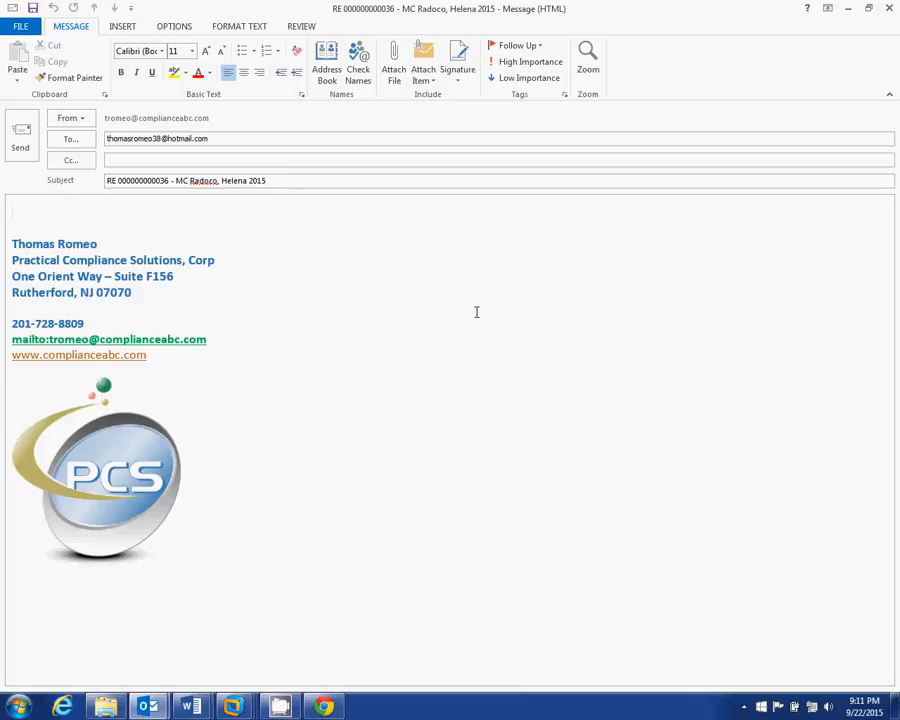
{"action": "key", "text": "Escape"}
{"action": "left_click", "coordinate": [458, 392]}
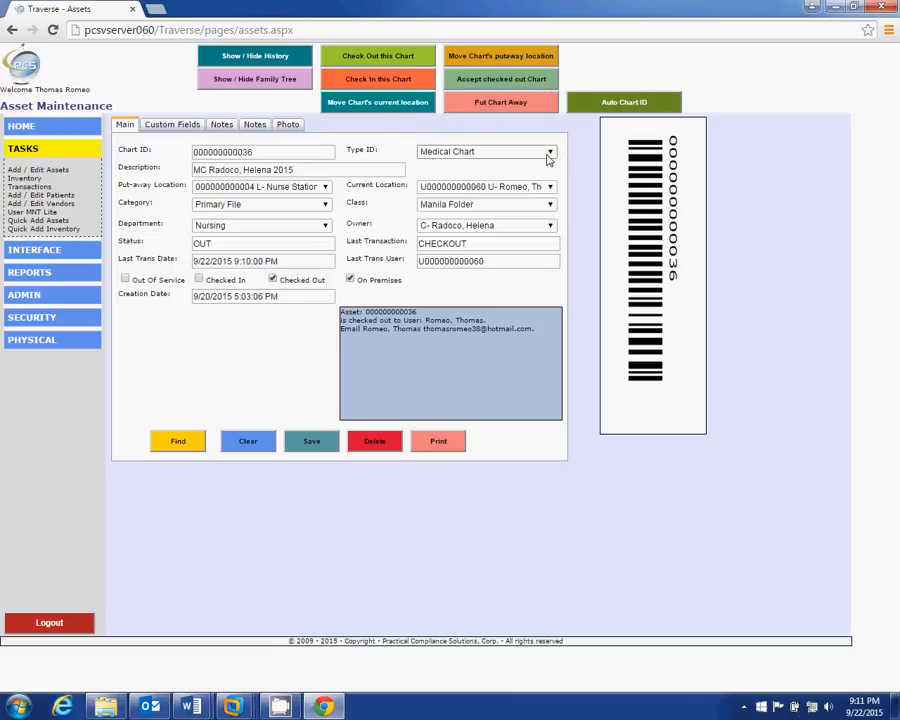
{"action": "left_click_drag", "start_coordinate": [296, 170], "coordinate": [126, 171]}
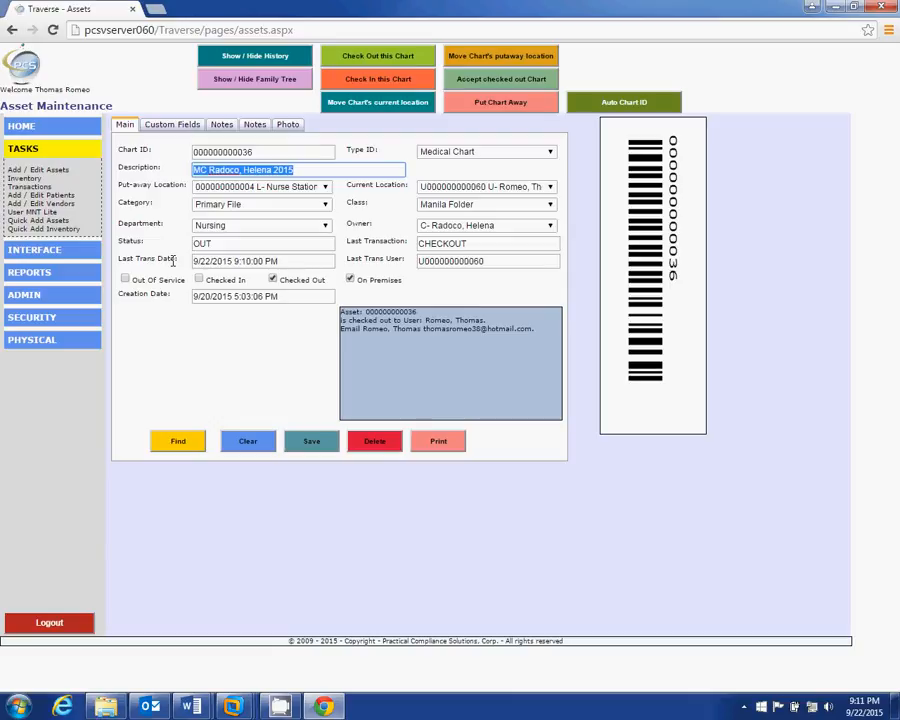
- Generate an asset barcode report in Avery 8250 label format for the charts owned by the second patient listed, and close it
{"action": "left_click", "coordinate": [28, 273]}
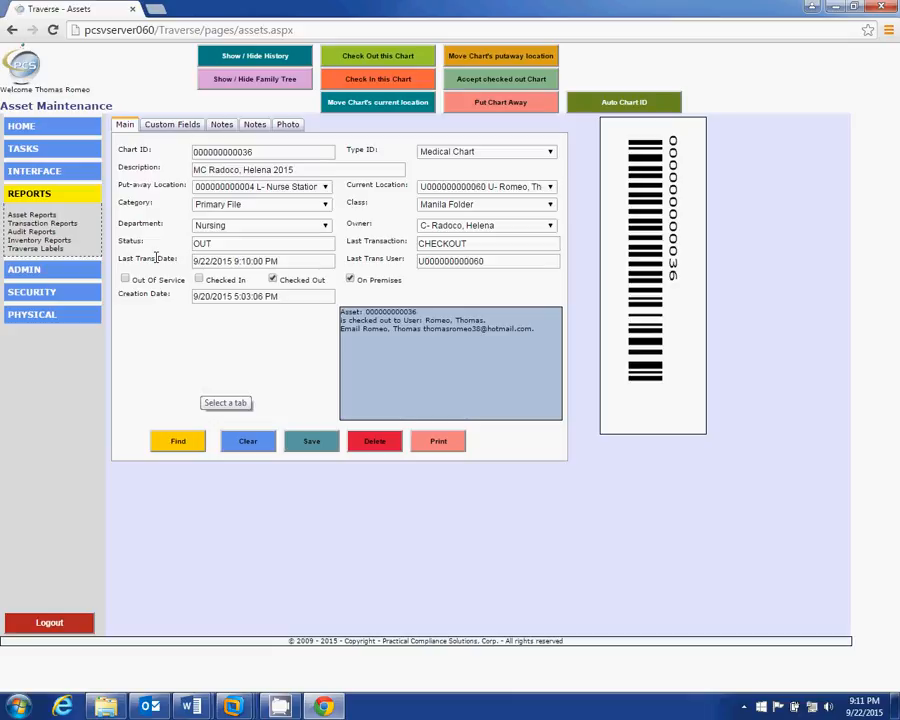
{"action": "left_click", "coordinate": [31, 214]}
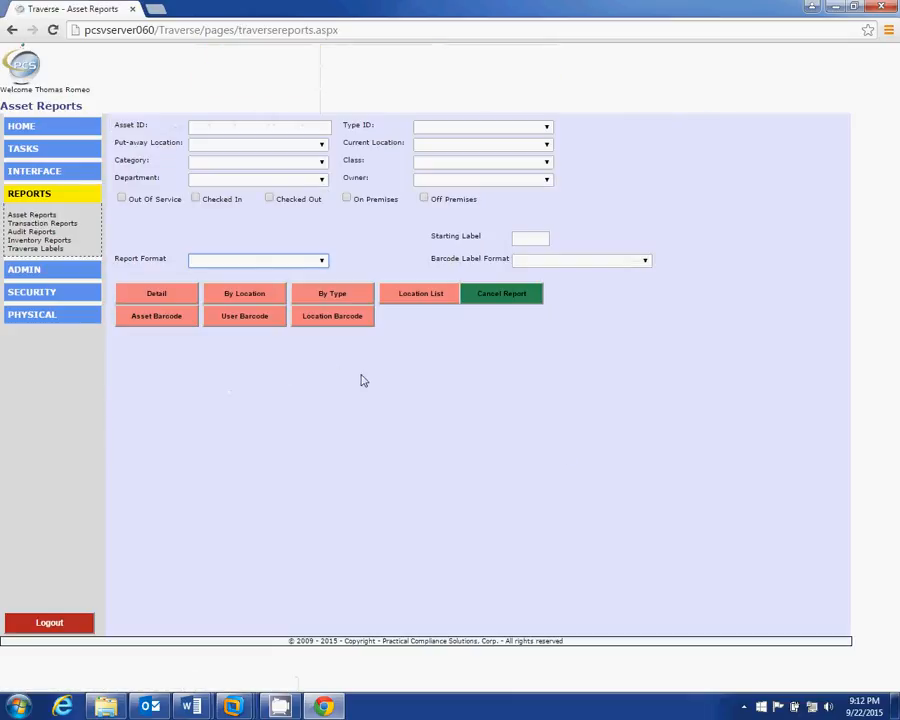
{"action": "left_click", "coordinate": [548, 181]}
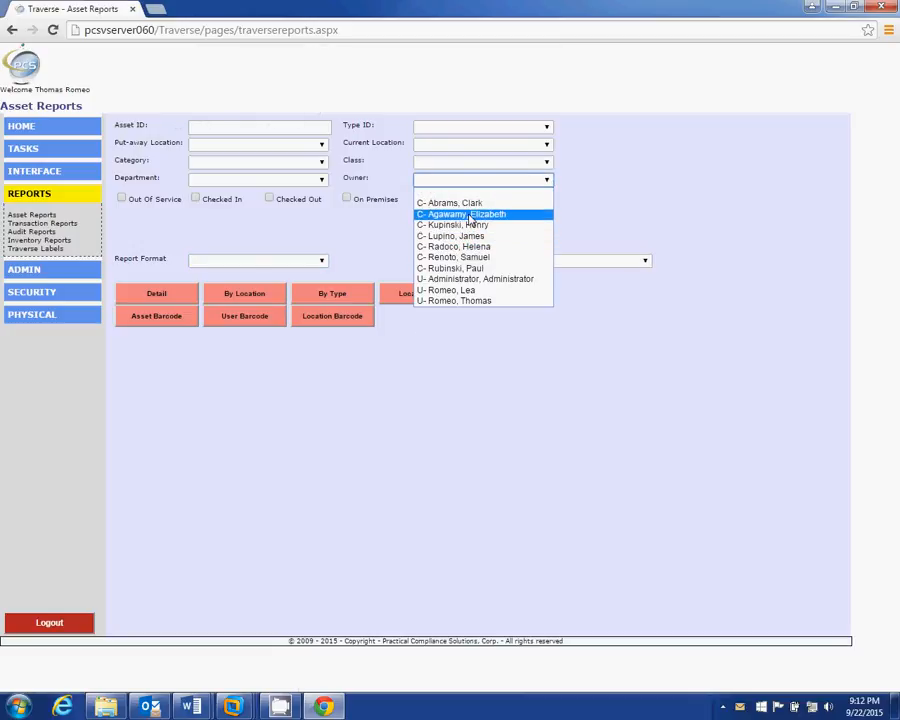
{"action": "left_click", "coordinate": [470, 216]}
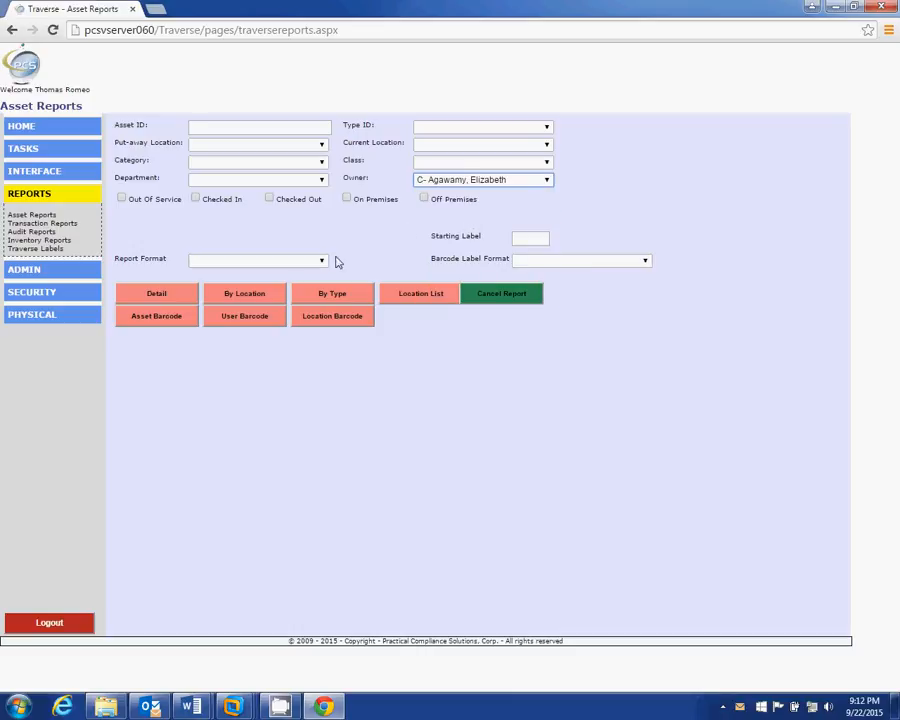
{"action": "left_click", "coordinate": [645, 261]}
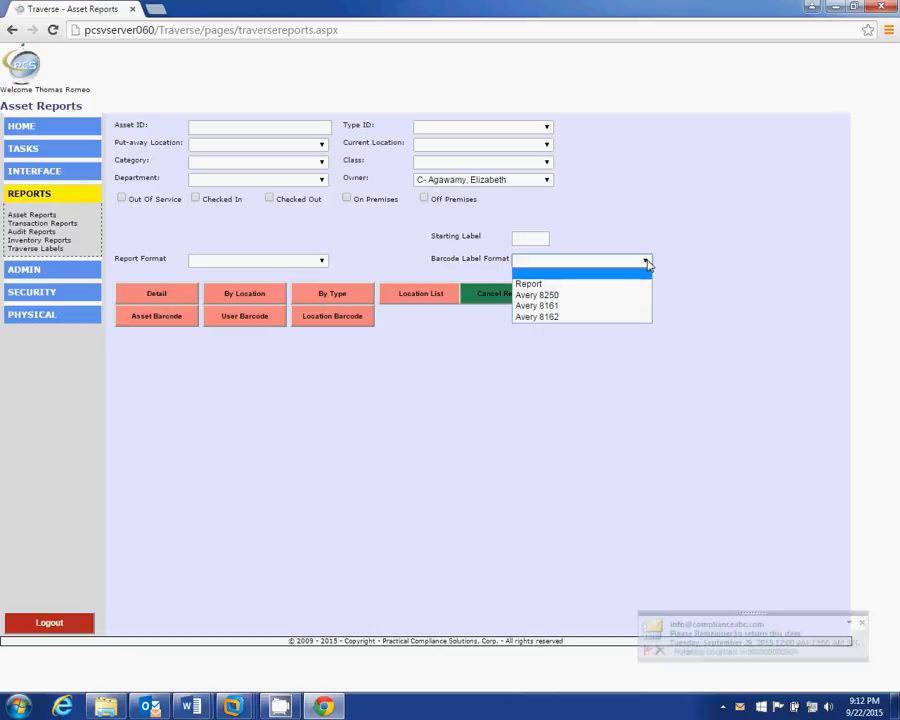
{"action": "left_click", "coordinate": [547, 298]}
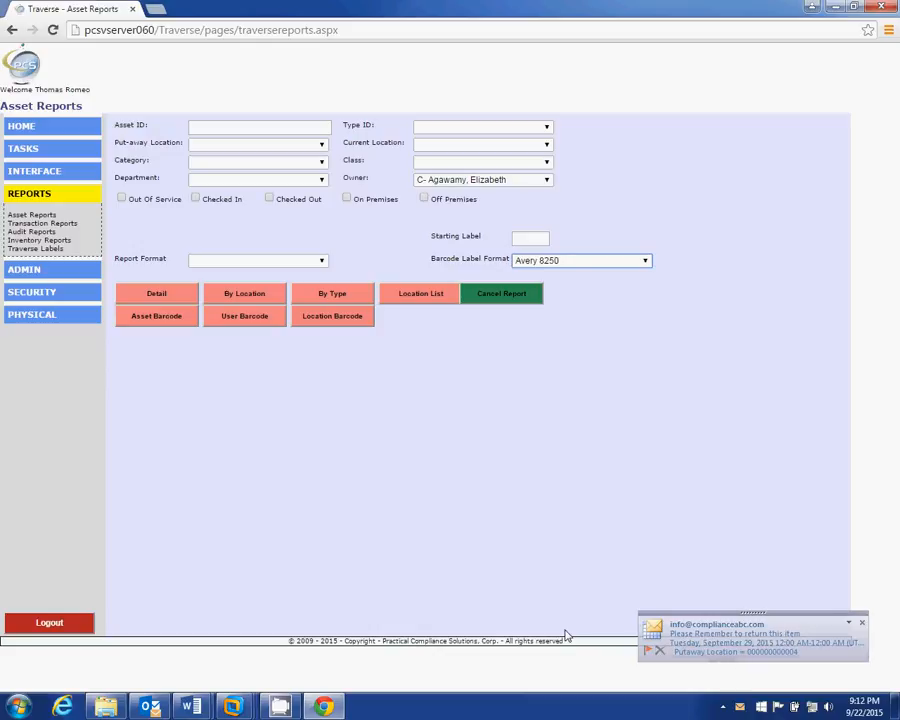
{"action": "left_click", "coordinate": [167, 319]}
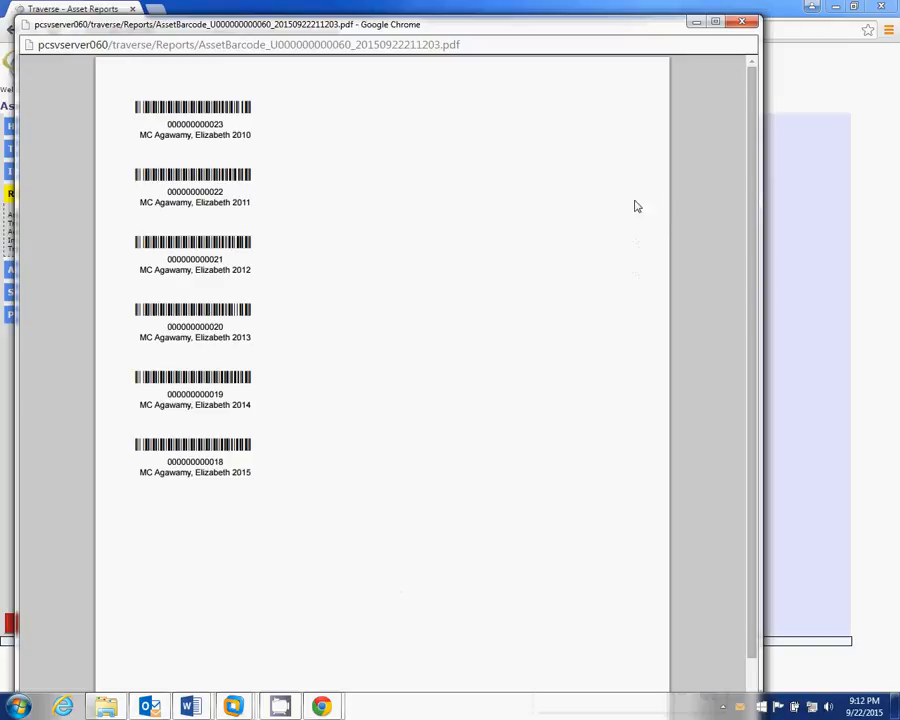
{"action": "left_click", "coordinate": [743, 22]}
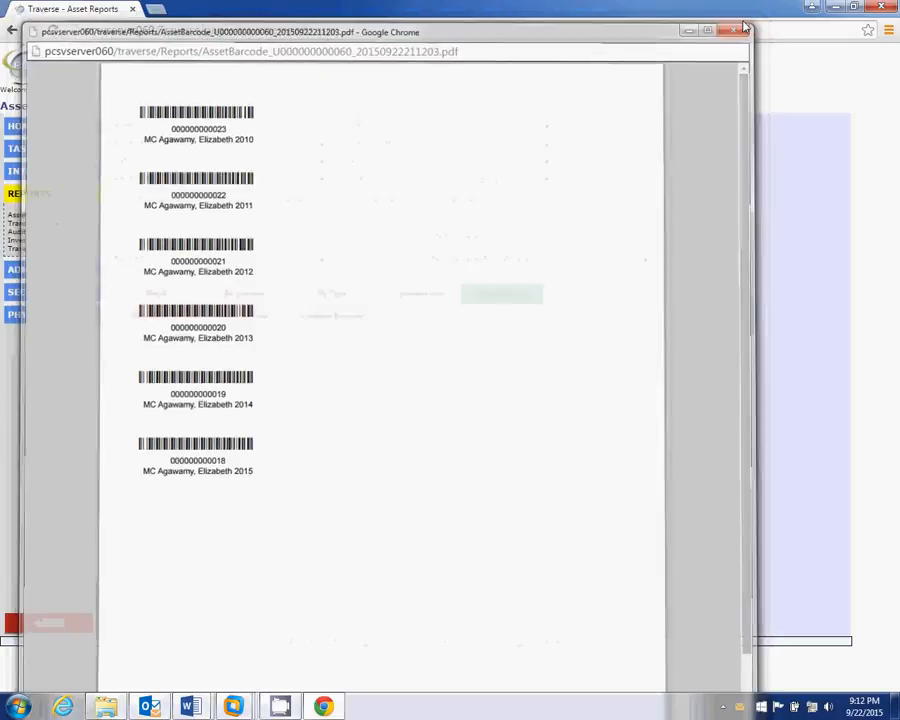
- Generate the same patient's asset barcodes in Avery 8162 label format and close the report
{"action": "left_click", "coordinate": [646, 260]}
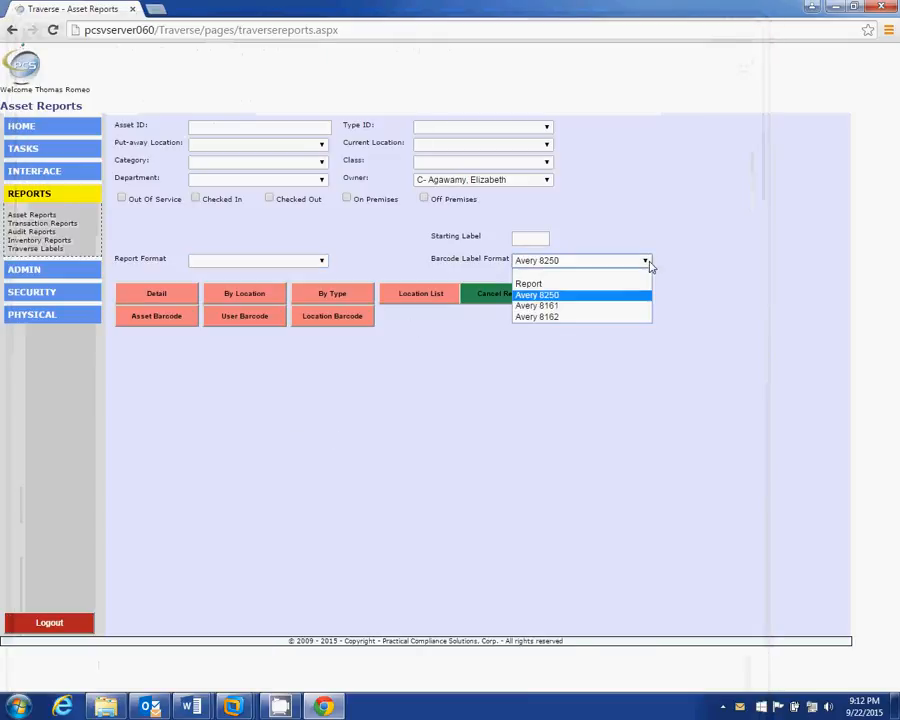
{"action": "left_click", "coordinate": [551, 316]}
{"action": "left_click", "coordinate": [156, 316]}
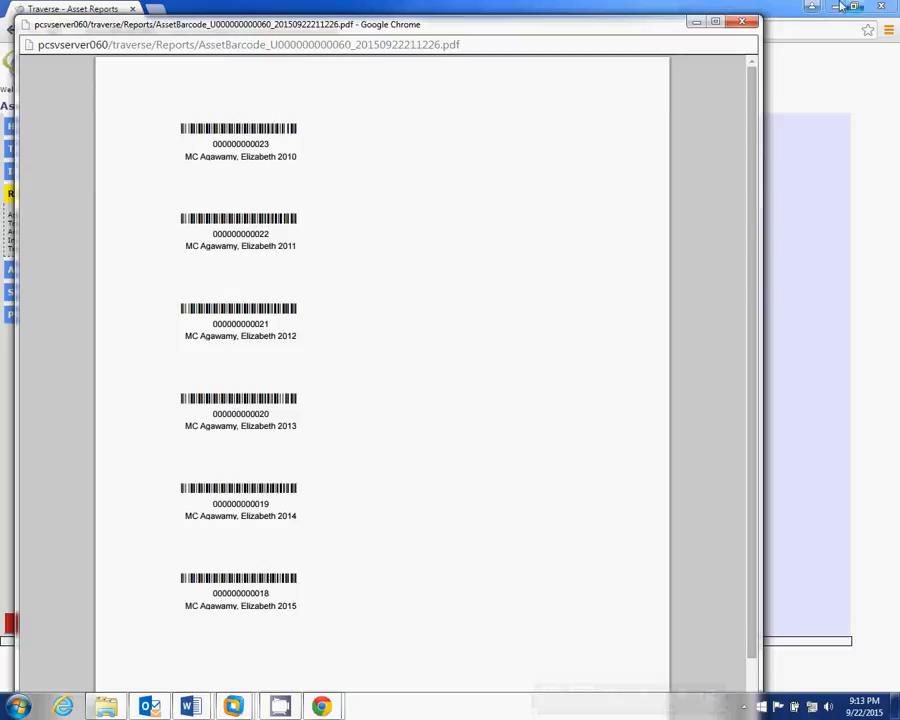
{"action": "left_click", "coordinate": [742, 22]}
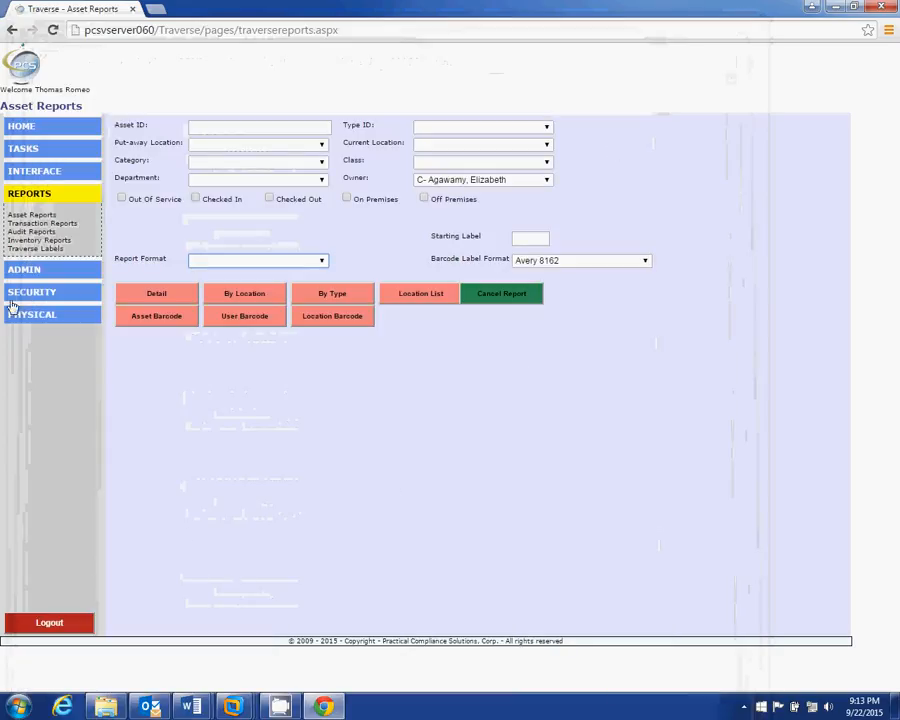
- Return to the Traverse home page, switch to Outlook and accept the meeting invitation to return the 2015 chart
{"action": "left_click", "coordinate": [16, 125]}
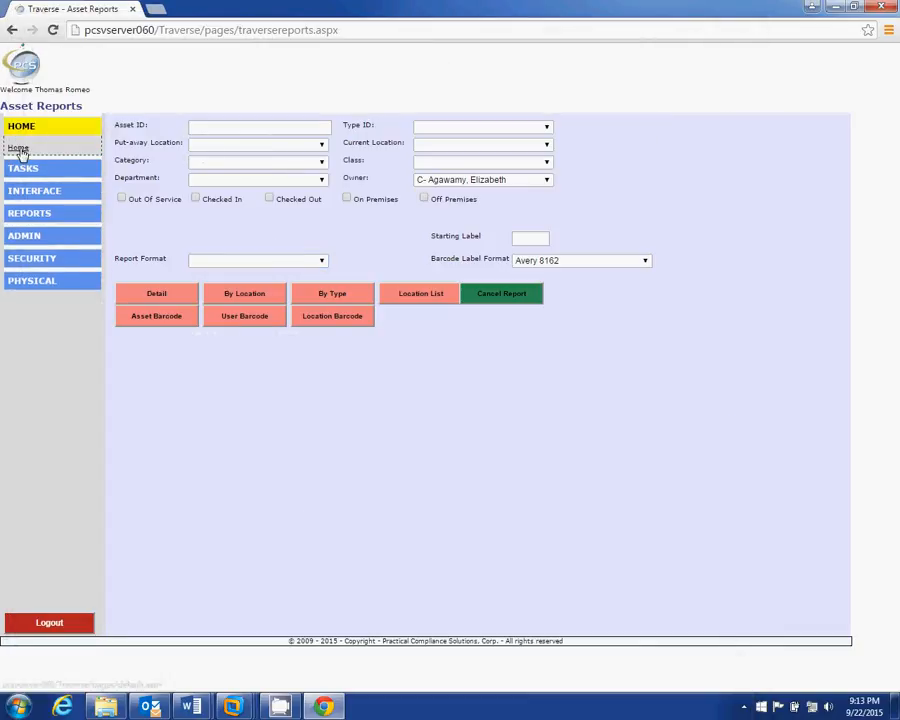
{"action": "left_click", "coordinate": [19, 147]}
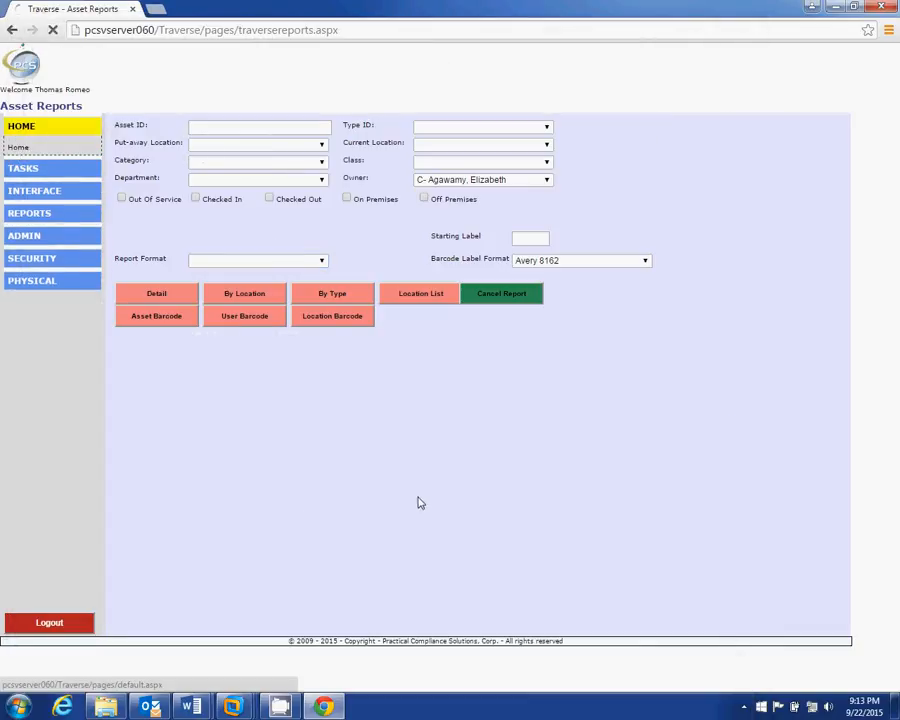
{"action": "left_click", "coordinate": [155, 708]}
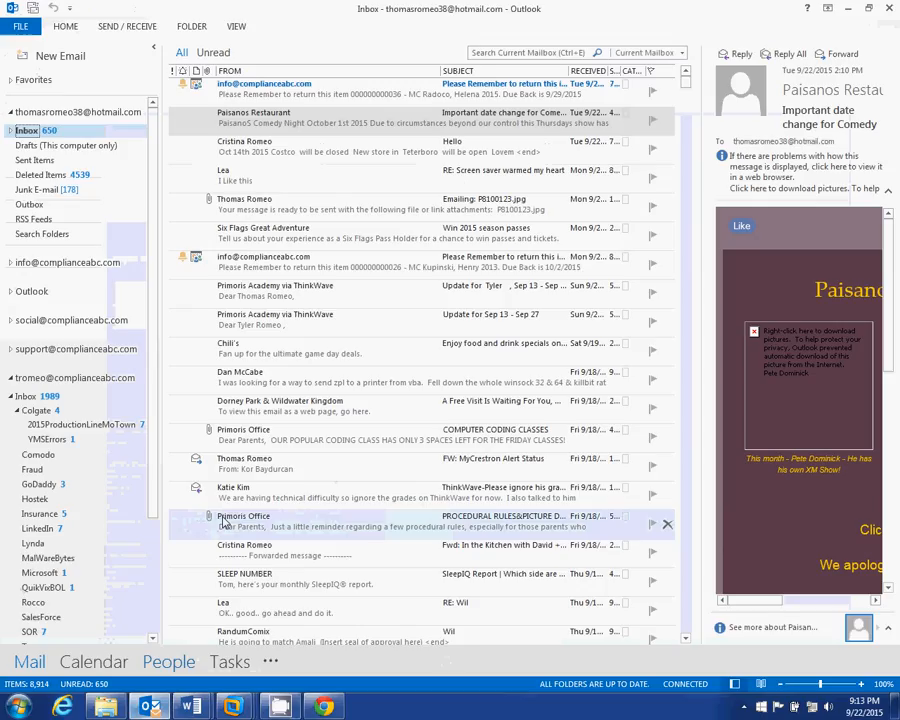
{"action": "double_click", "coordinate": [266, 89]}
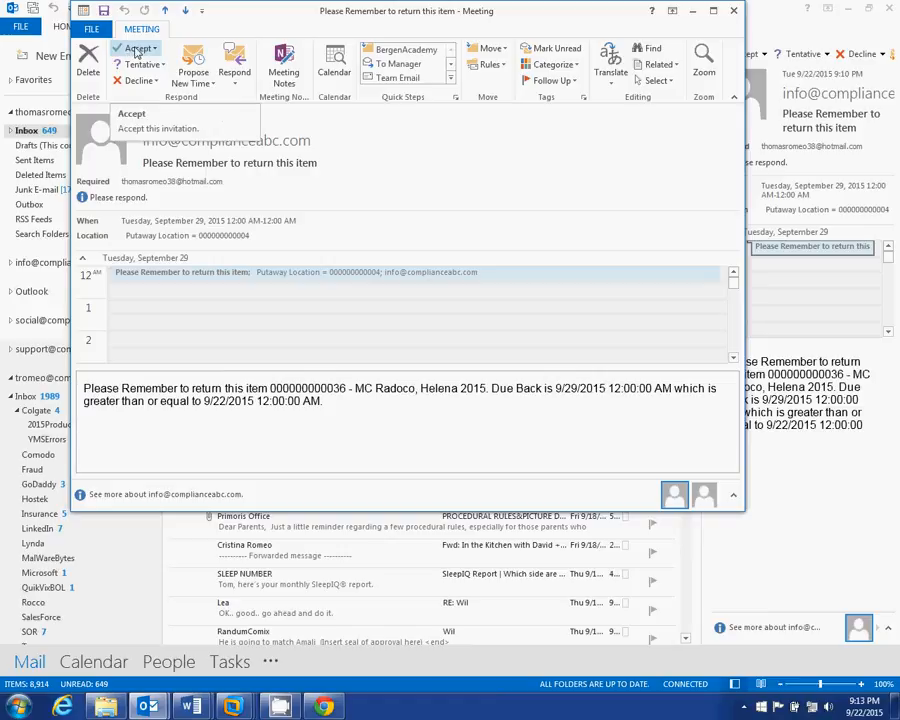
{"action": "left_click", "coordinate": [138, 50]}
{"action": "left_click", "coordinate": [154, 82]}
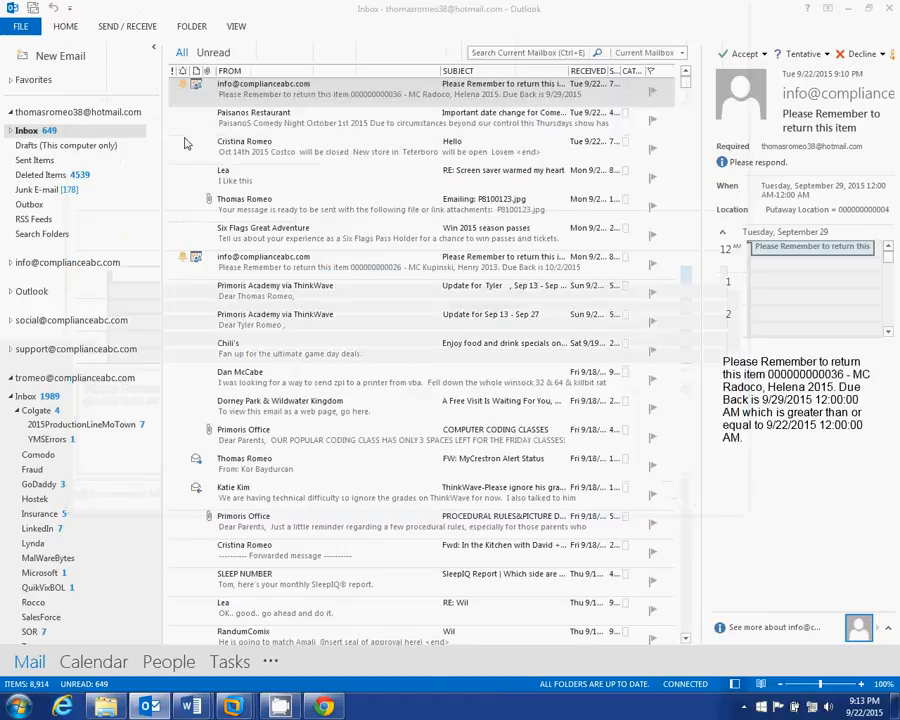
- Examine the chart return reminder on September 29 in the Outlook calendar and close it
{"action": "left_click", "coordinate": [93, 661]}
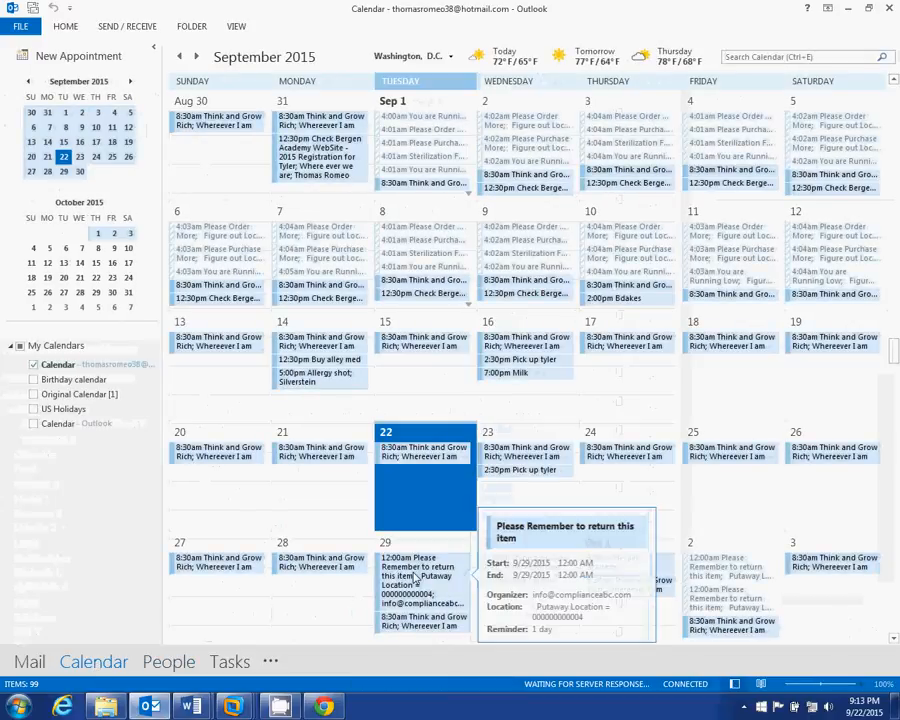
{"action": "double_click", "coordinate": [416, 578]}
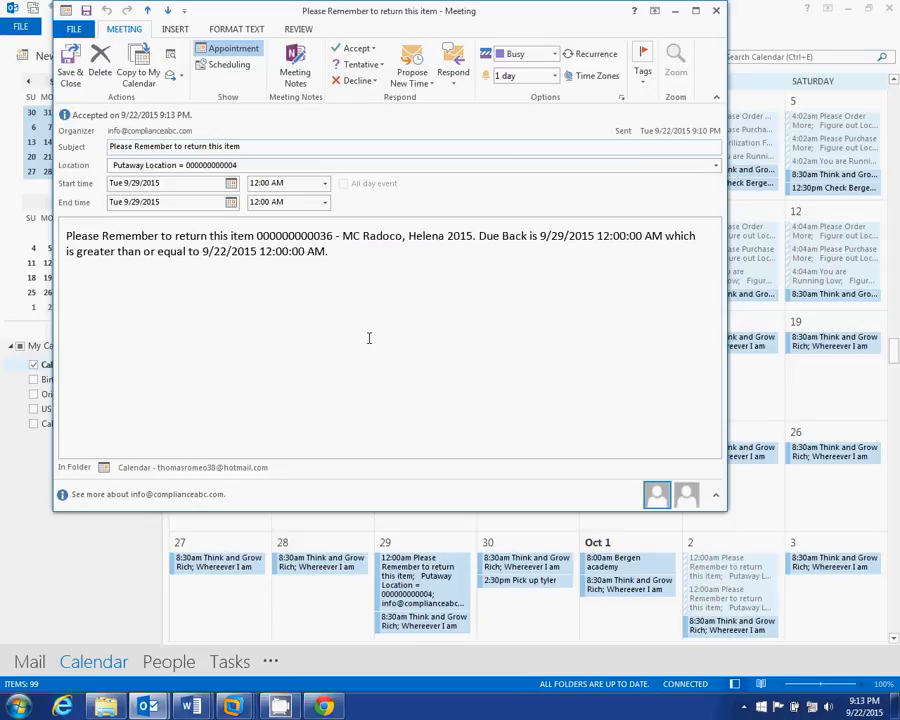
{"action": "left_click", "coordinate": [714, 10]}
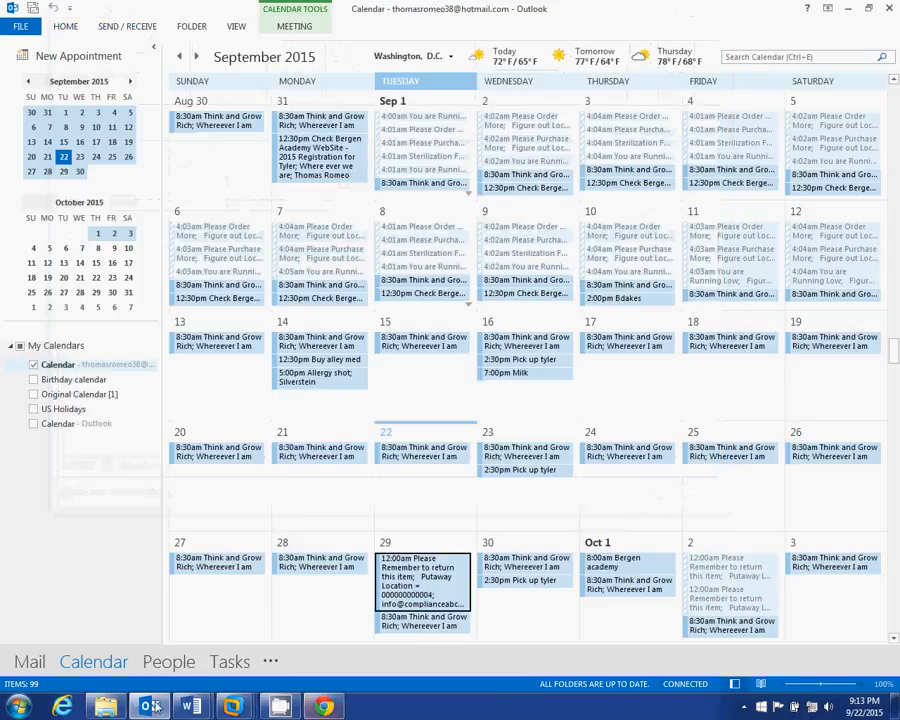
- Return Outlook to the mail view, switch back to Traverse and open the 2015 chart from its return notification
{"action": "left_click", "coordinate": [14, 660]}
{"action": "left_click", "coordinate": [849, 8]}
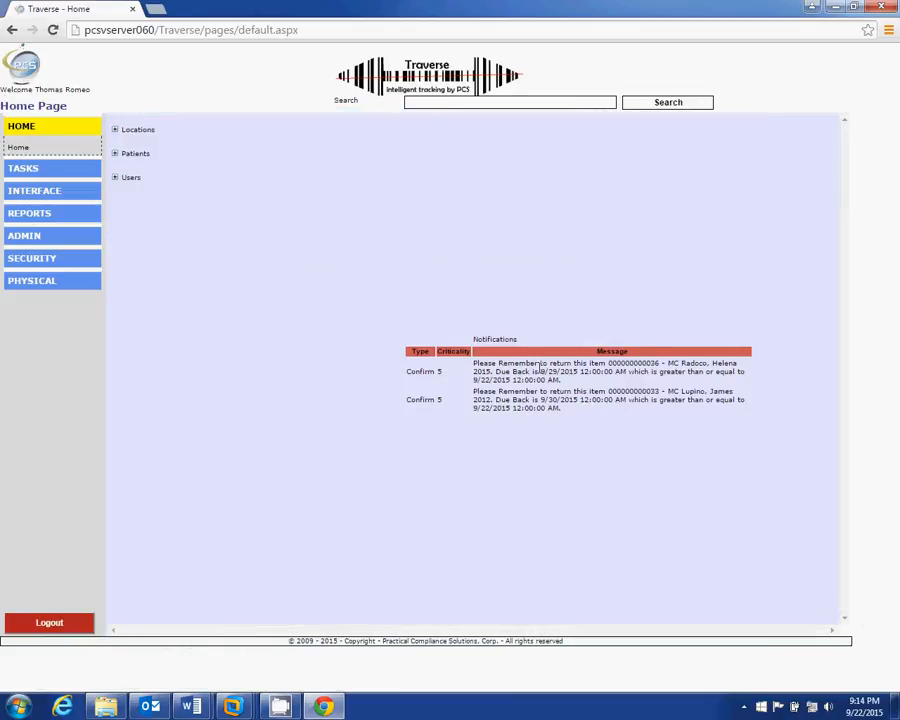
{"action": "left_click", "coordinate": [420, 376]}
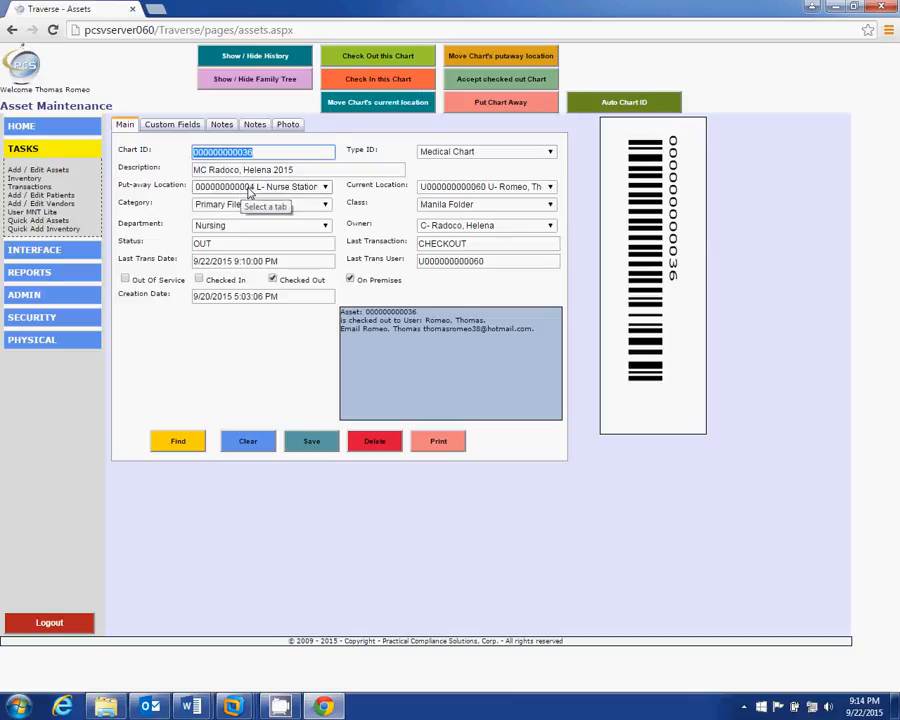
- Check the 2015 chart in to Nurse Station First Floor East Side with comment "I'm Done" and returned date 09/22/2015, and dismiss the message
{"action": "left_click", "coordinate": [390, 84]}
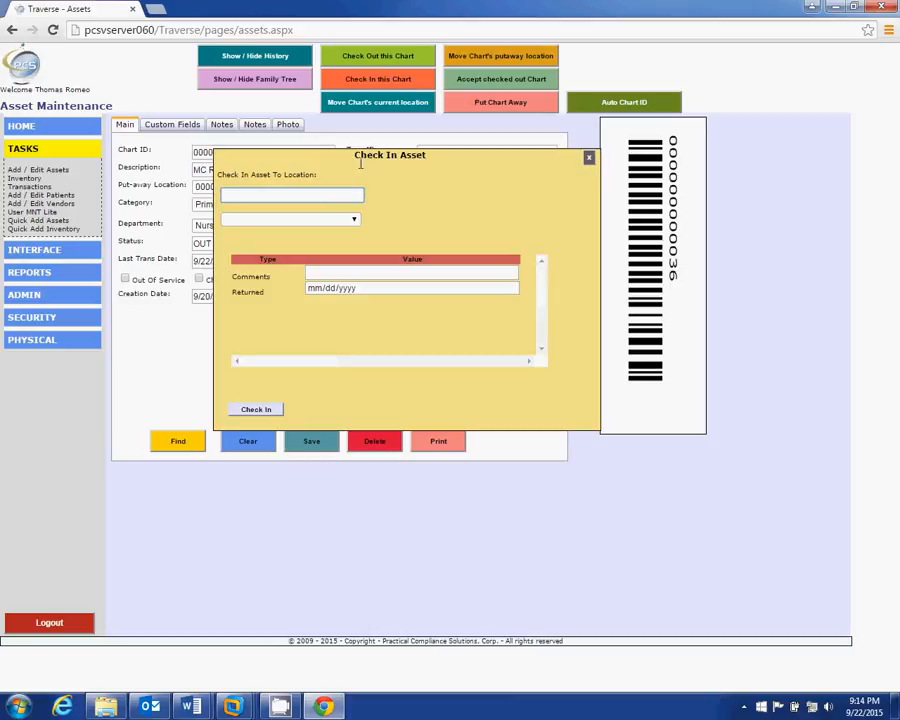
{"action": "left_click", "coordinate": [355, 220]}
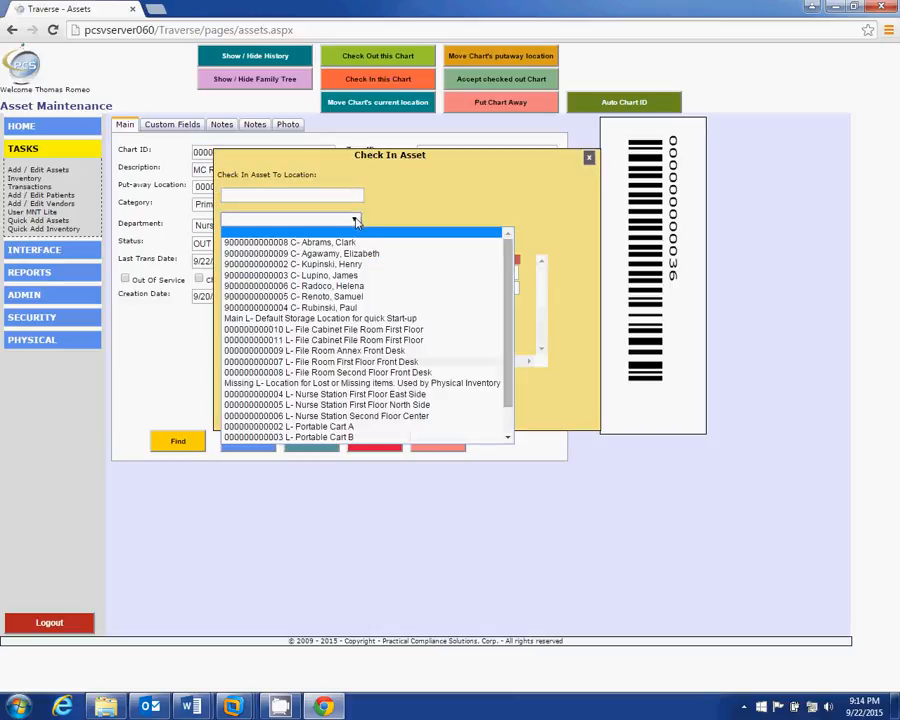
{"action": "left_click", "coordinate": [315, 395]}
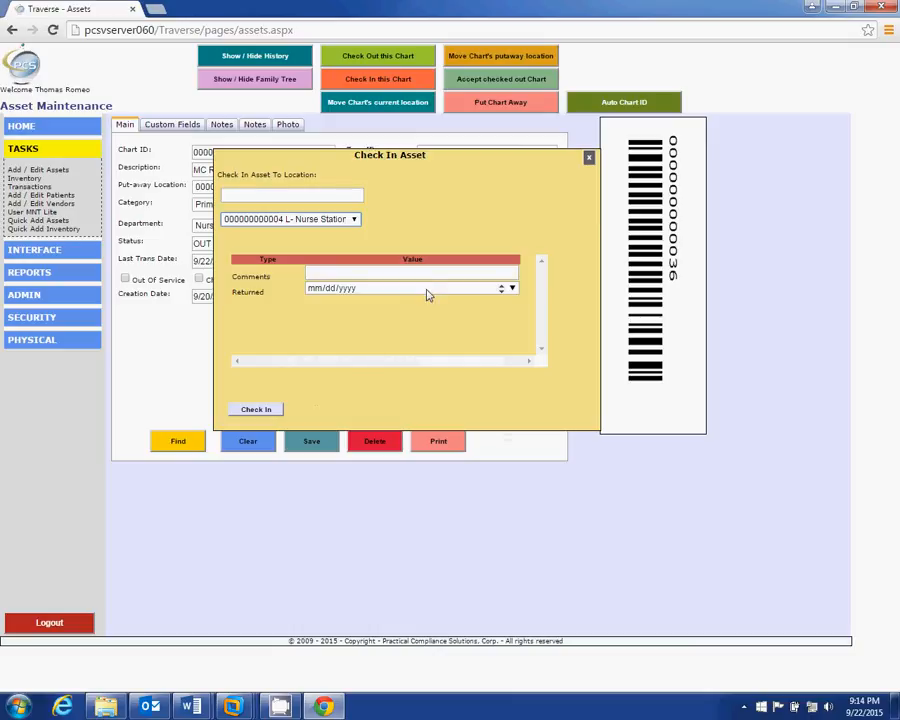
{"action": "left_click", "coordinate": [494, 272]}
{"action": "type", "text": "I'm "}
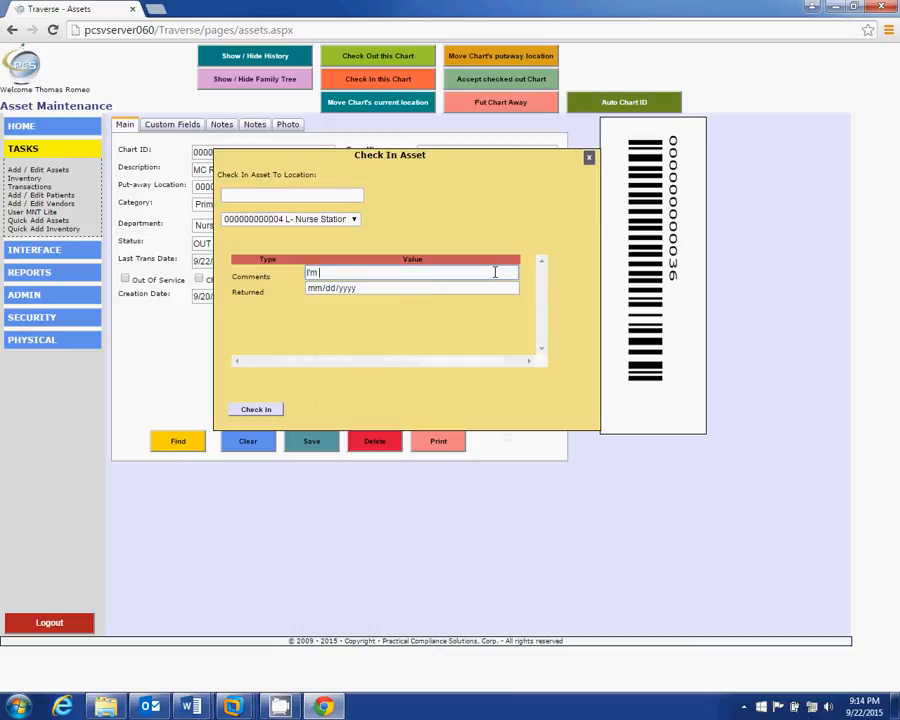
{"action": "type", "text": "Done"}
{"action": "left_click", "coordinate": [512, 288]}
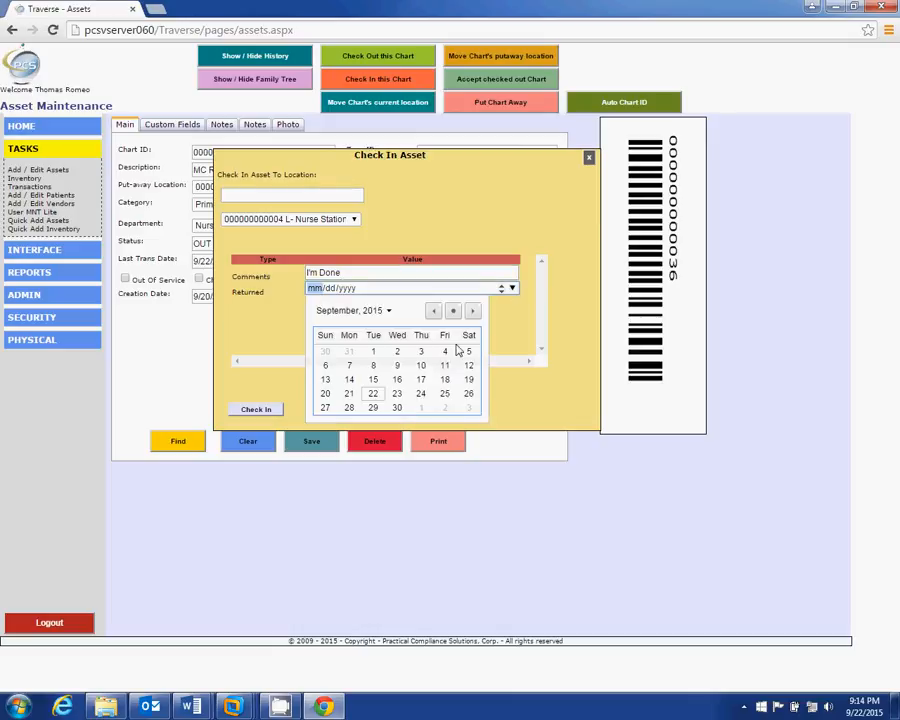
{"action": "left_click", "coordinate": [373, 393]}
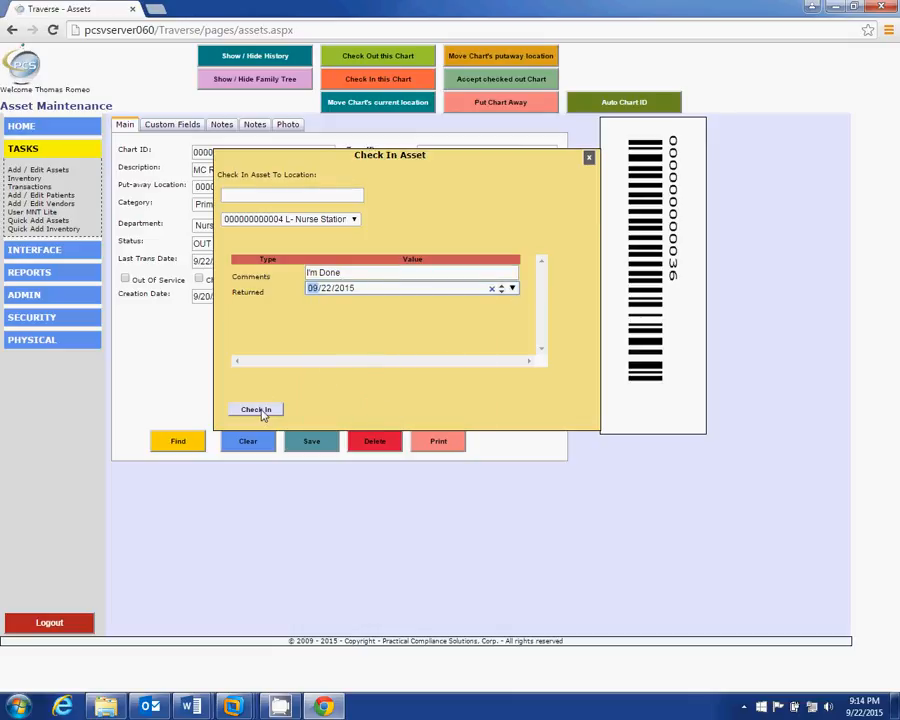
{"action": "left_click", "coordinate": [258, 410]}
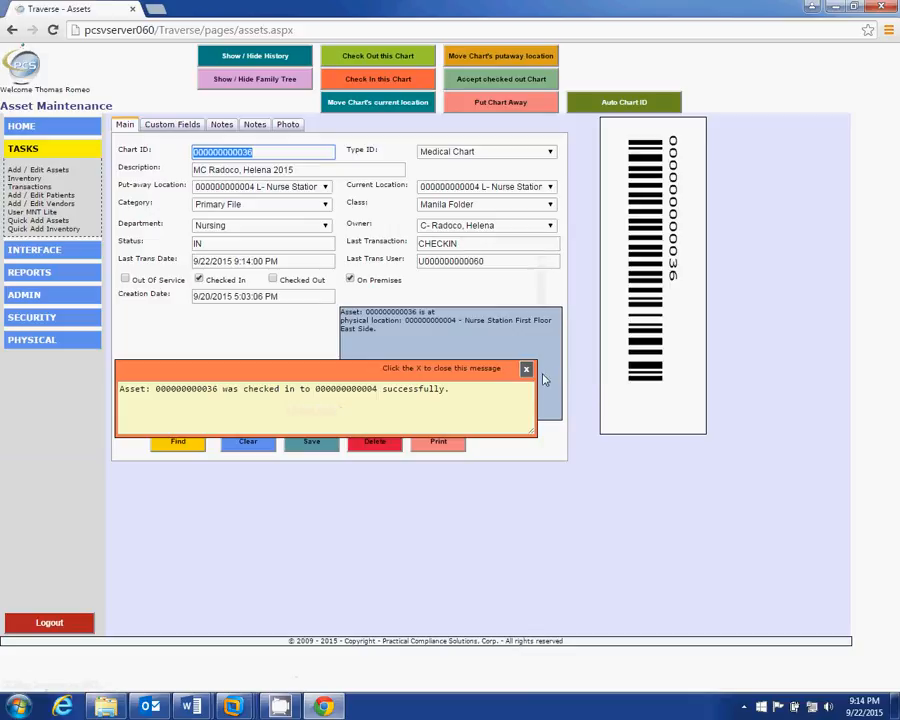
{"action": "left_click", "coordinate": [526, 367]}
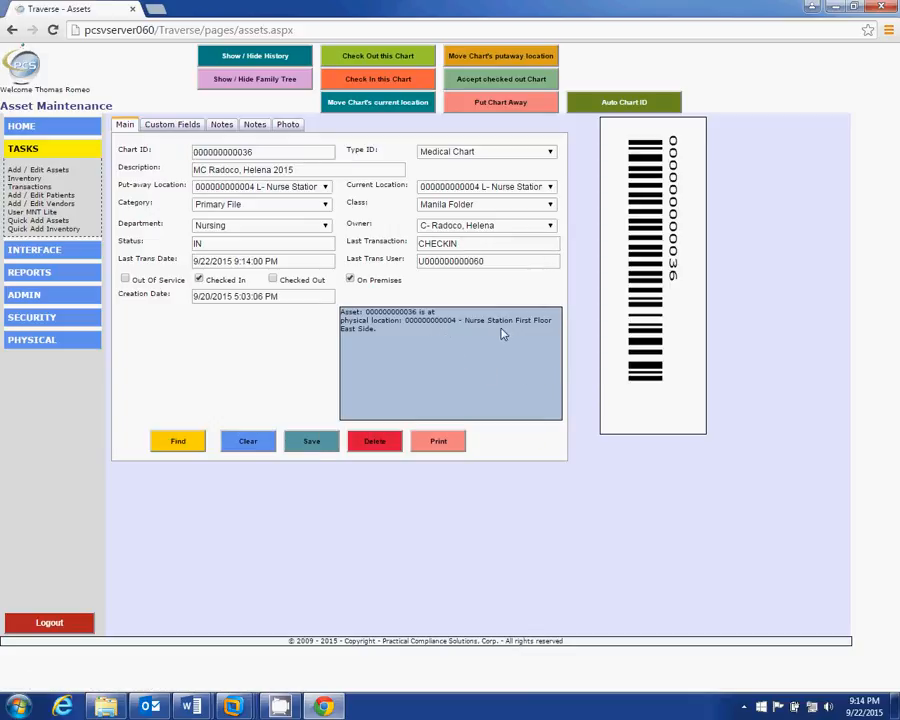
- Review the 2015 chart's transaction history and hide it again
{"action": "left_click", "coordinate": [268, 57]}
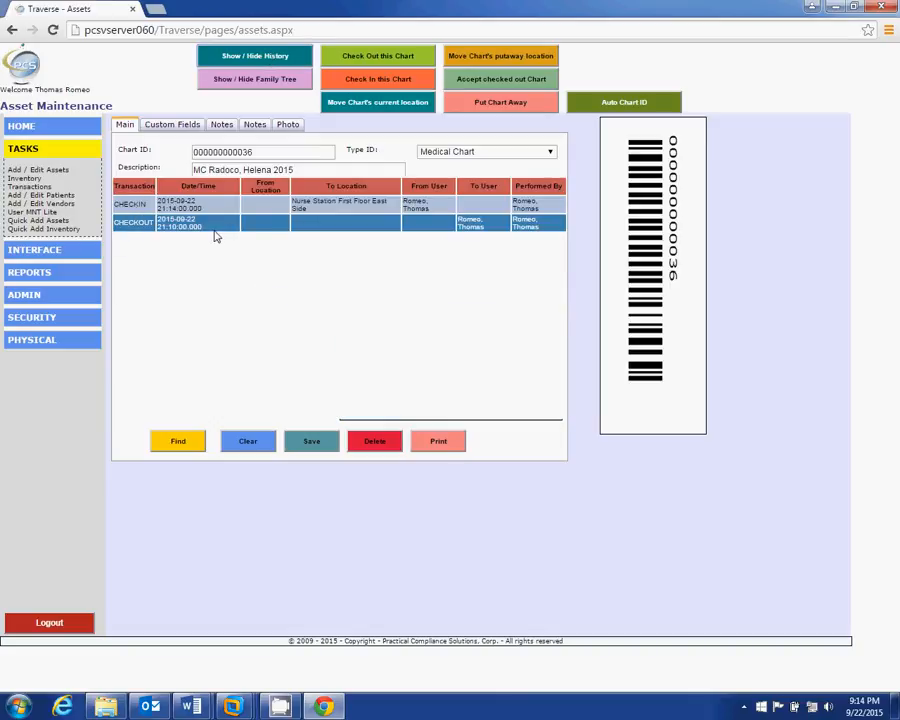
{"action": "left_click", "coordinate": [255, 58]}
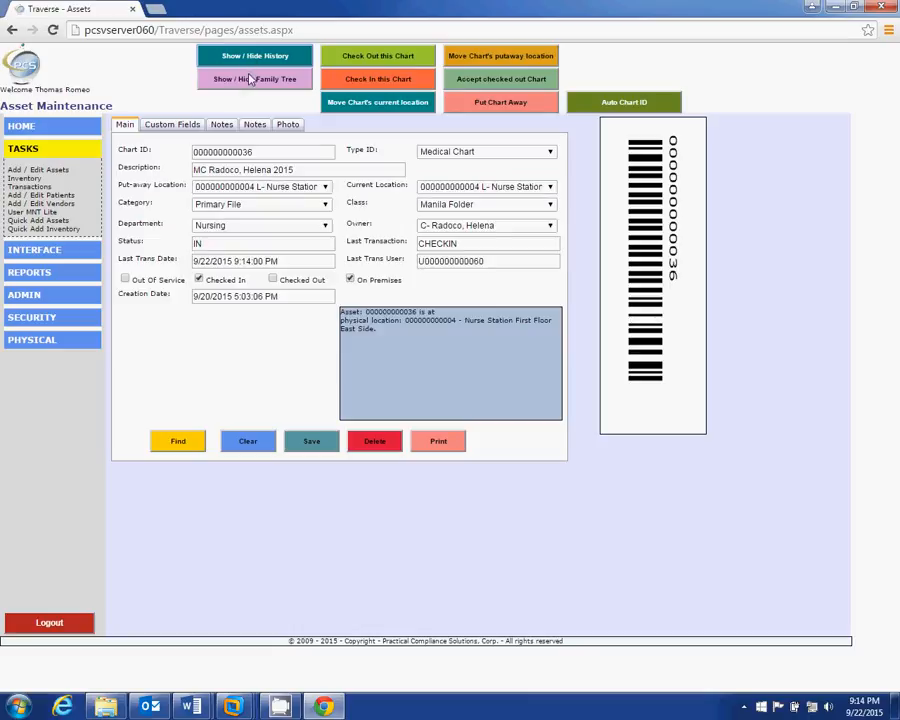
- Open the Nurse Station First Floor East Side location from the chart's family tree and show the items stored there
{"action": "left_click", "coordinate": [250, 79]}
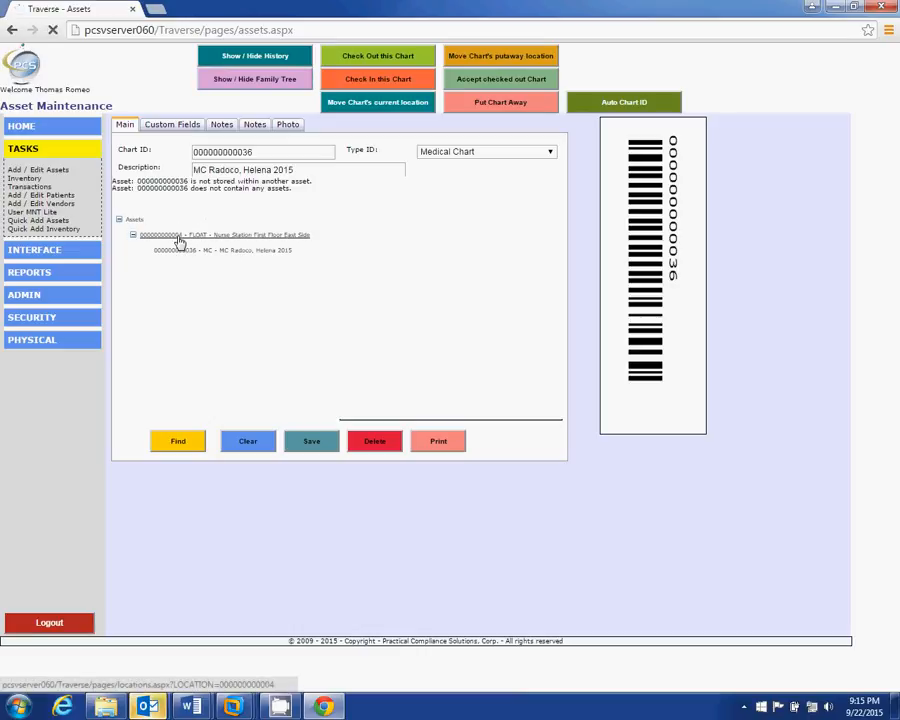
{"action": "left_click", "coordinate": [179, 236]}
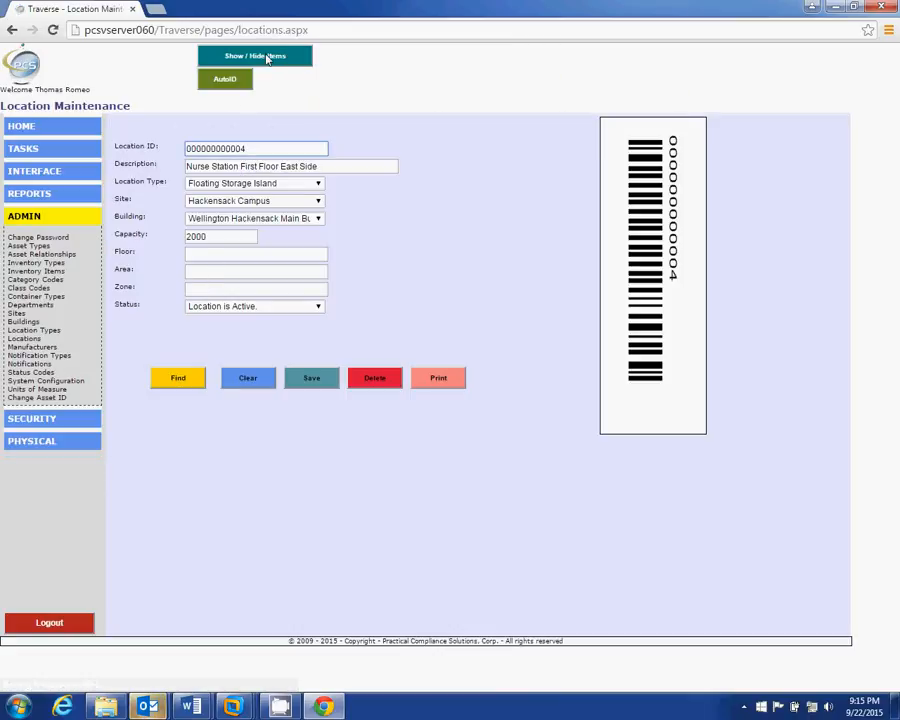
{"action": "left_click", "coordinate": [267, 58]}
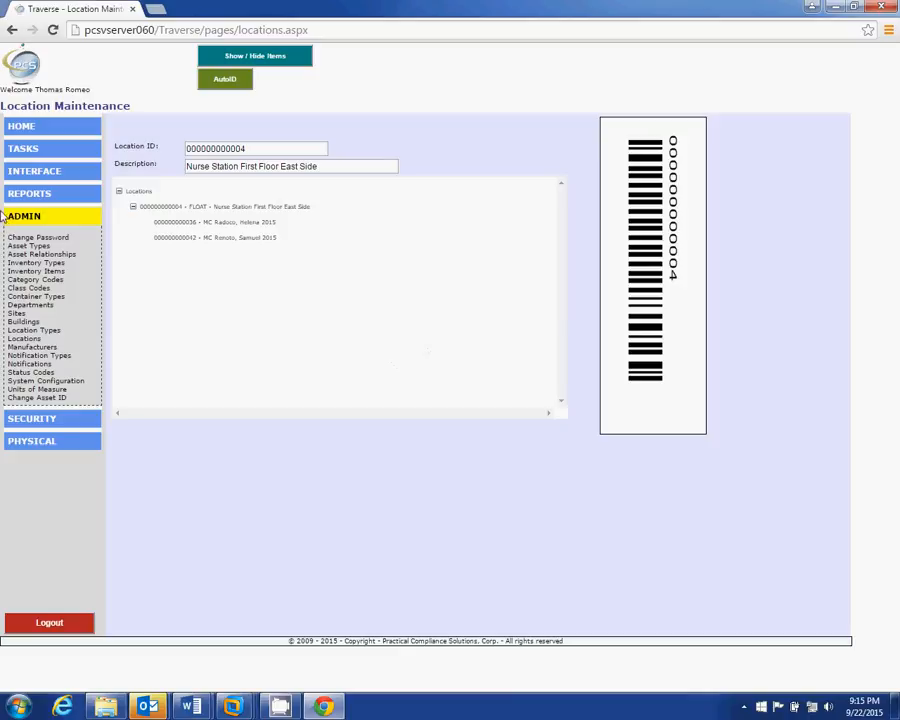
- Return to the Traverse home page and search by the first four letters of the checked-in chart's patient's last name
{"action": "left_click", "coordinate": [24, 128]}
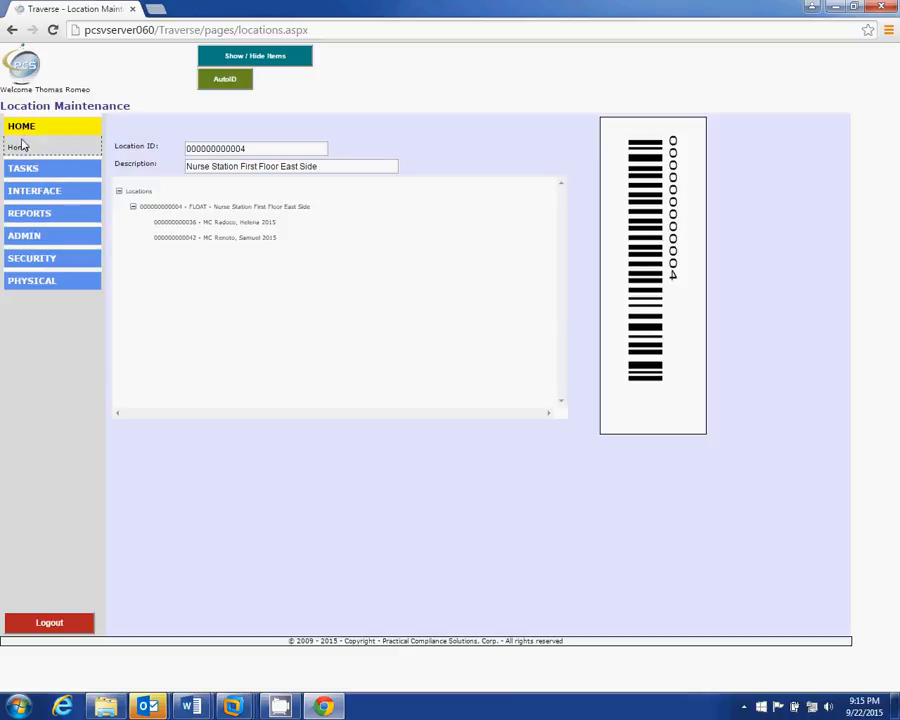
{"action": "left_click", "coordinate": [20, 148]}
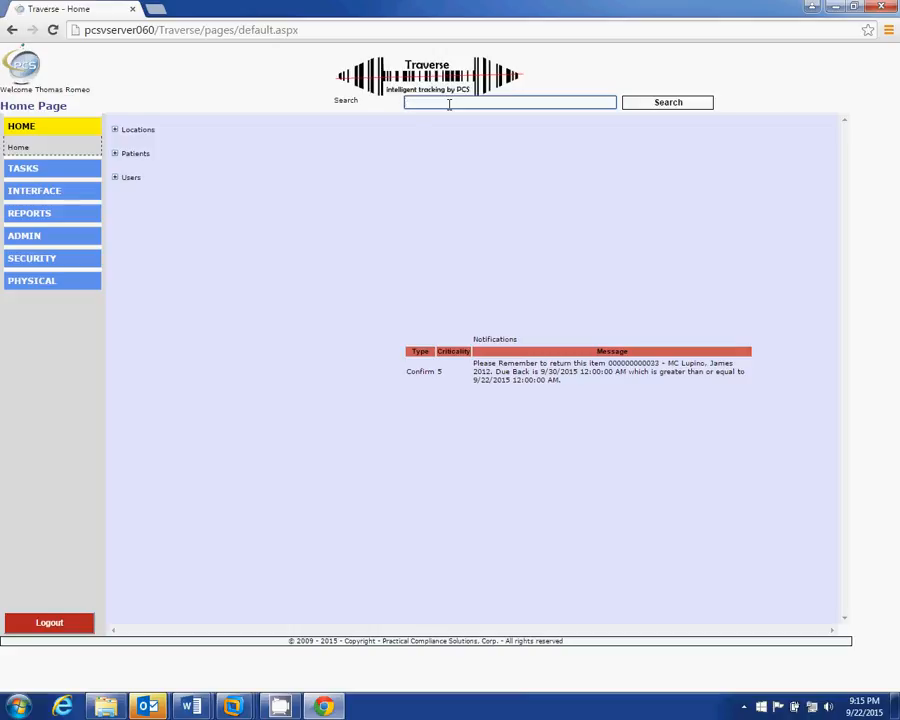
{"action": "type", "text": "rado"}
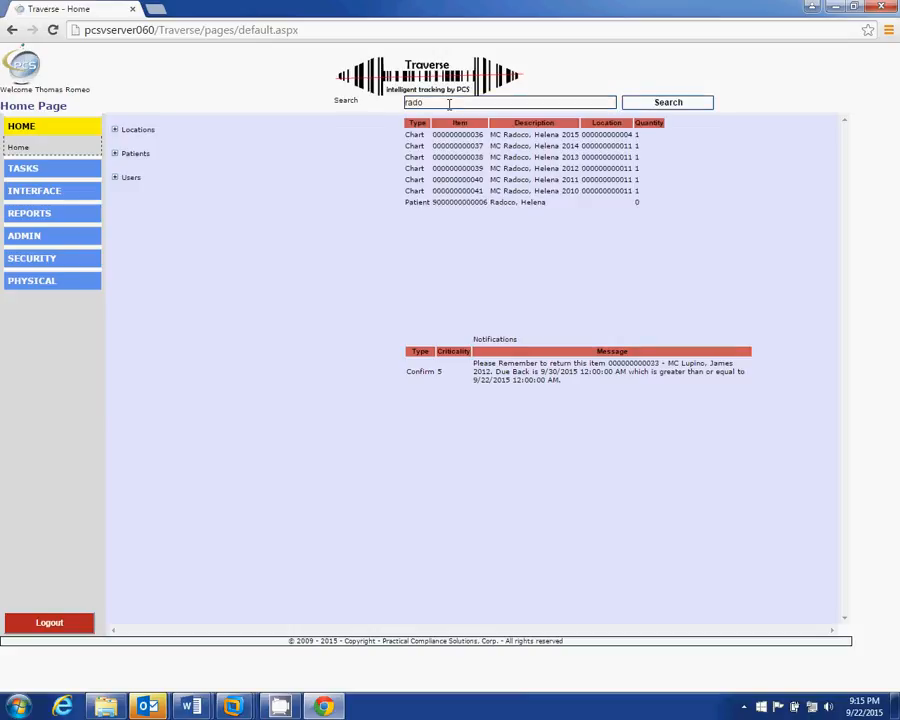
- Open the last patient in the home page's patient list, show the patient's items and open the 2011 medical chart
{"action": "left_click", "coordinate": [115, 156]}
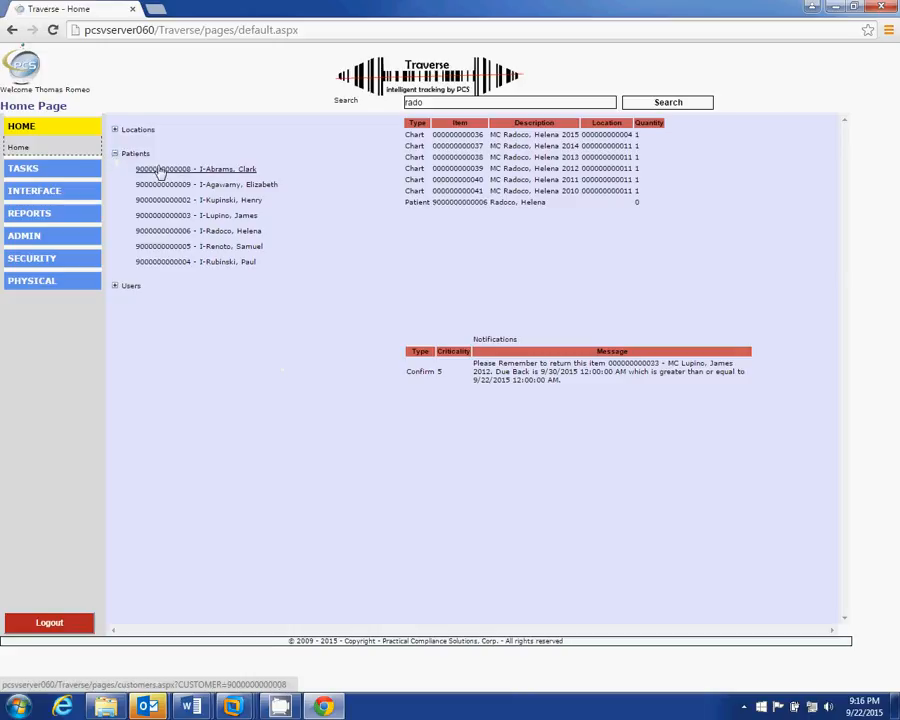
{"action": "left_click", "coordinate": [214, 262]}
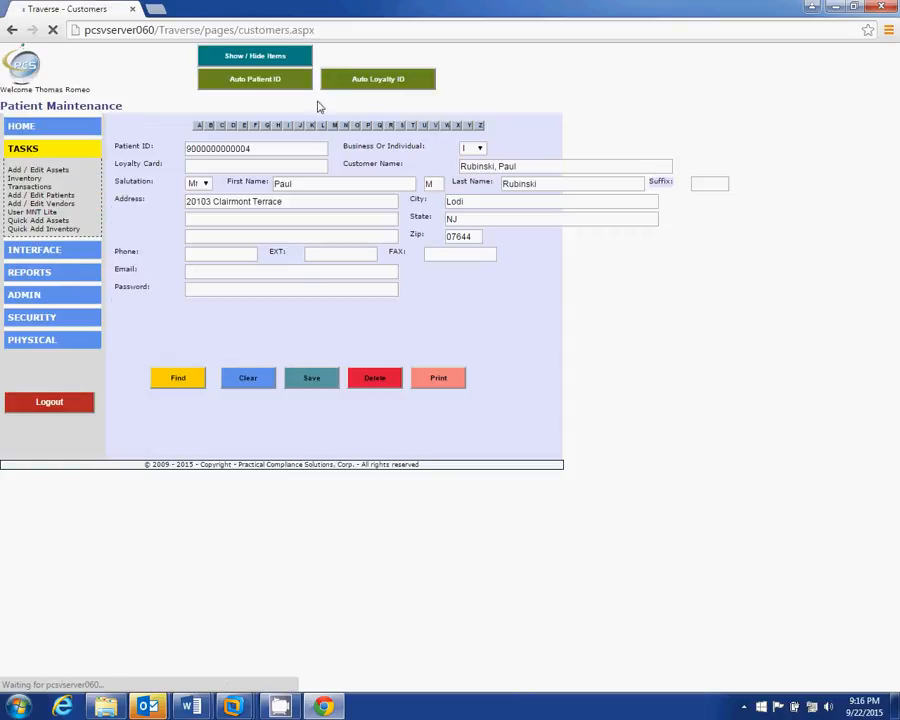
{"action": "left_click", "coordinate": [255, 56]}
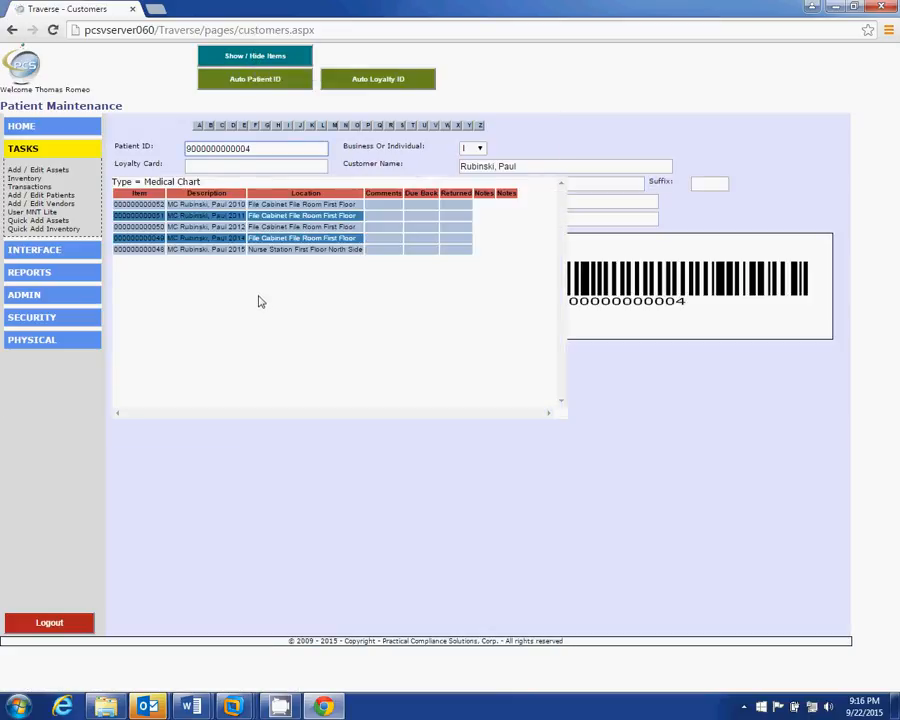
{"action": "left_click", "coordinate": [213, 226]}
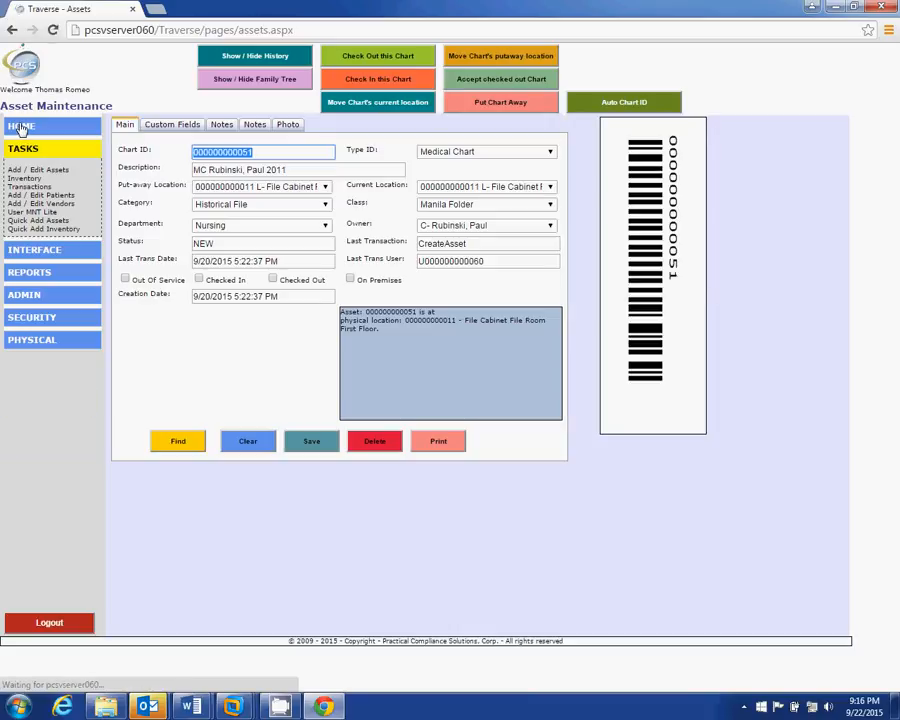
- Return to the home page and expand the users list to show the charts held by the signed-in user
{"action": "left_click", "coordinate": [21, 128]}
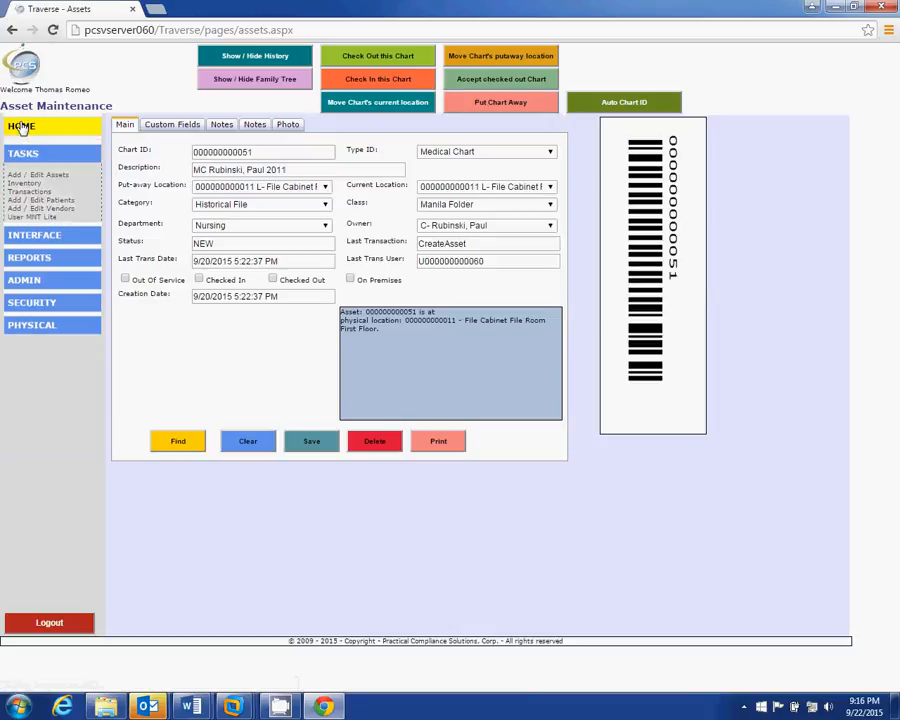
{"action": "left_click", "coordinate": [19, 147]}
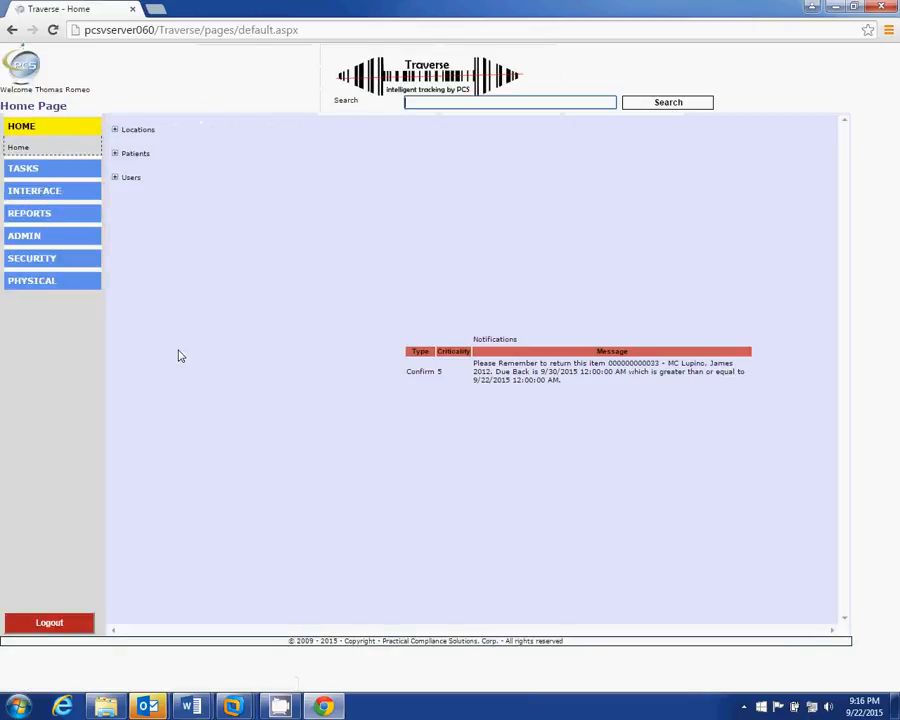
{"action": "right_click", "coordinate": [190, 374]}
{"action": "left_click", "coordinate": [114, 177]}
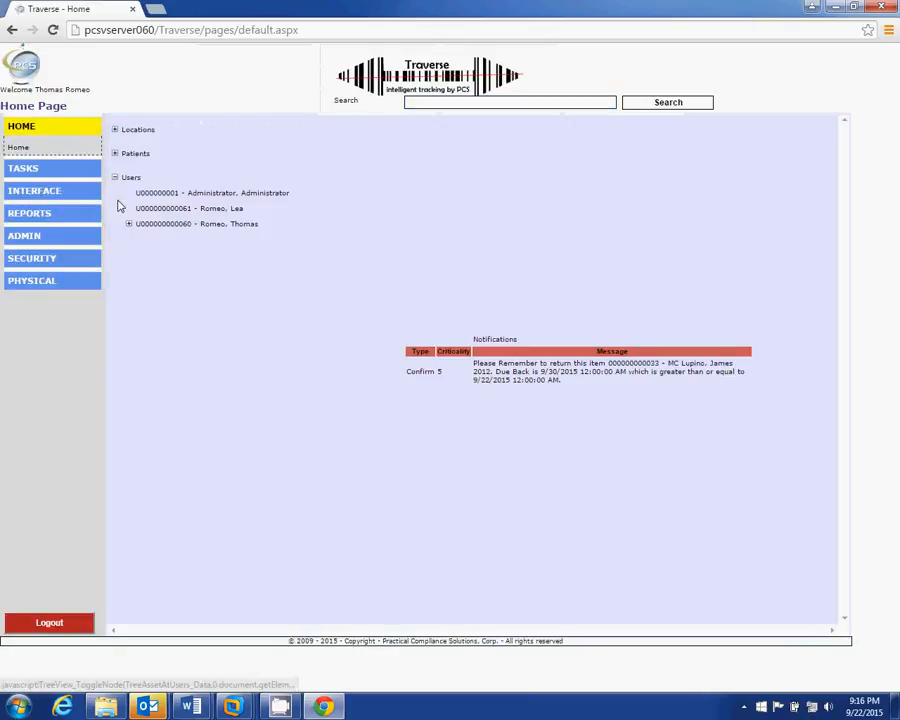
{"action": "left_click", "coordinate": [128, 224]}
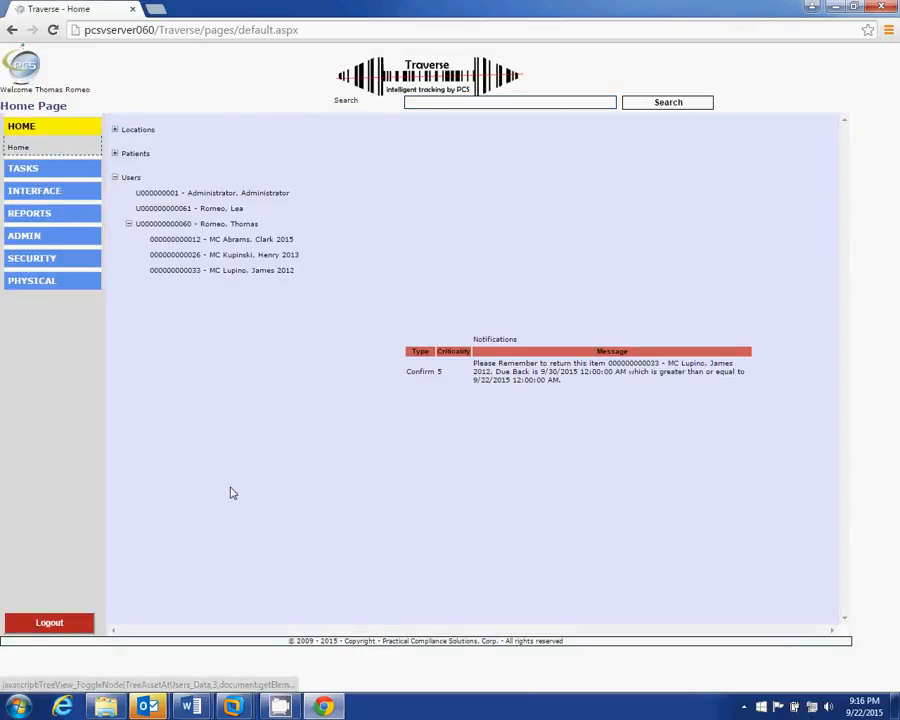